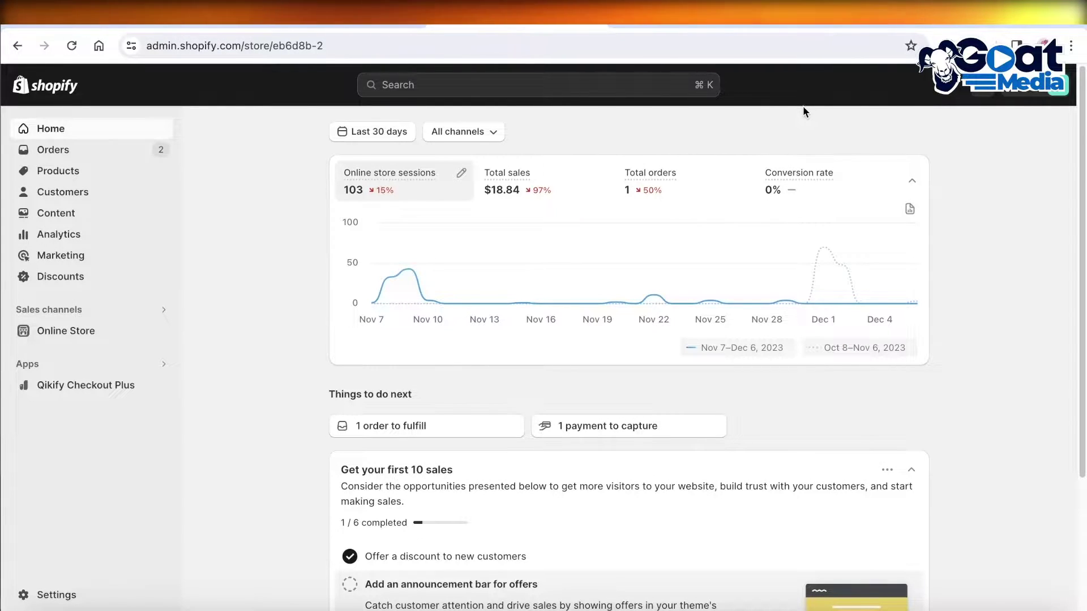
Step: Preview the Sample Tshirt product page on the live storefront
left_click(162, 333)
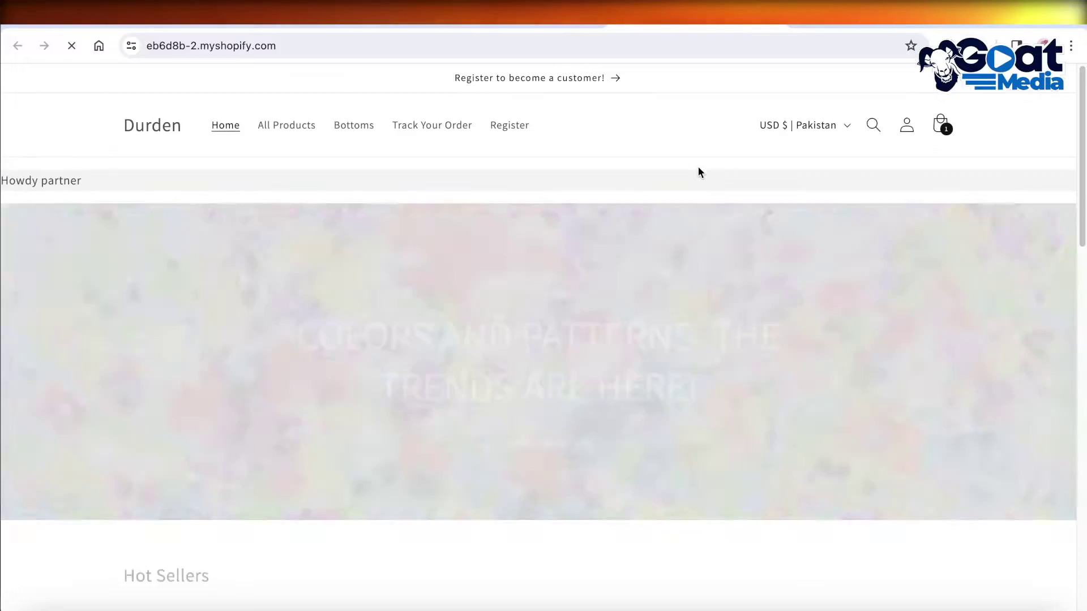
scroll(587, 317, "down", 10)
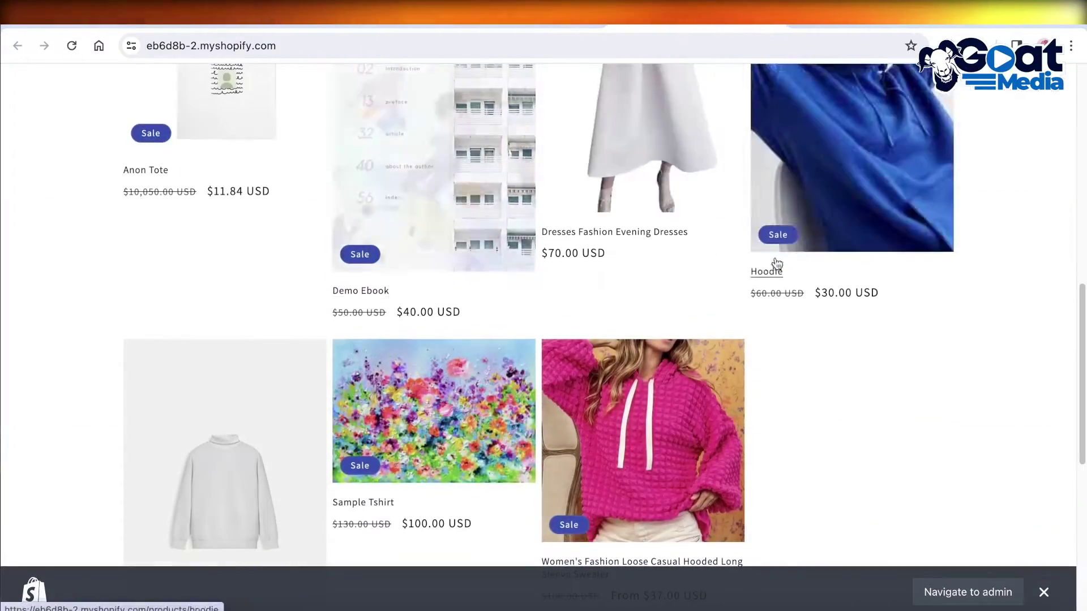
left_click(423, 385)
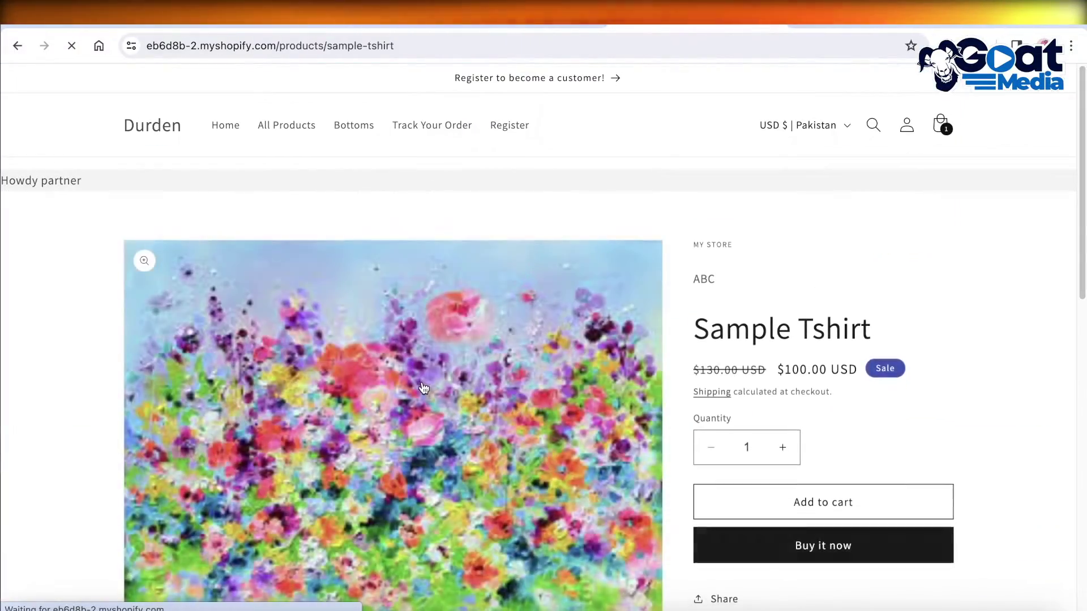
scroll(837, 388, "down", 2)
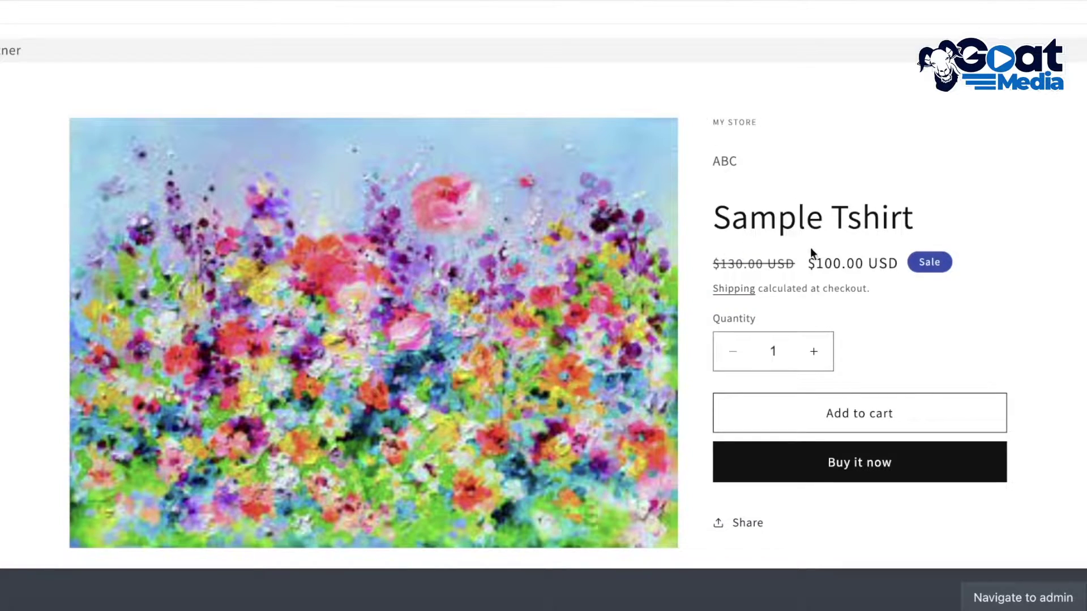
scroll(812, 253, "down", 3)
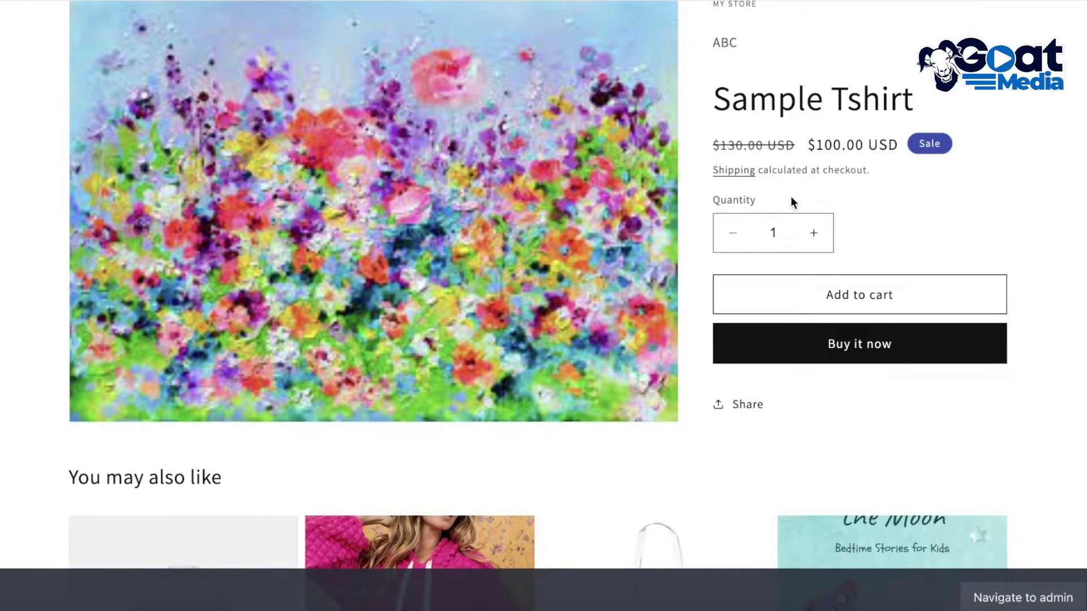
scroll(936, 213, "up", 3)
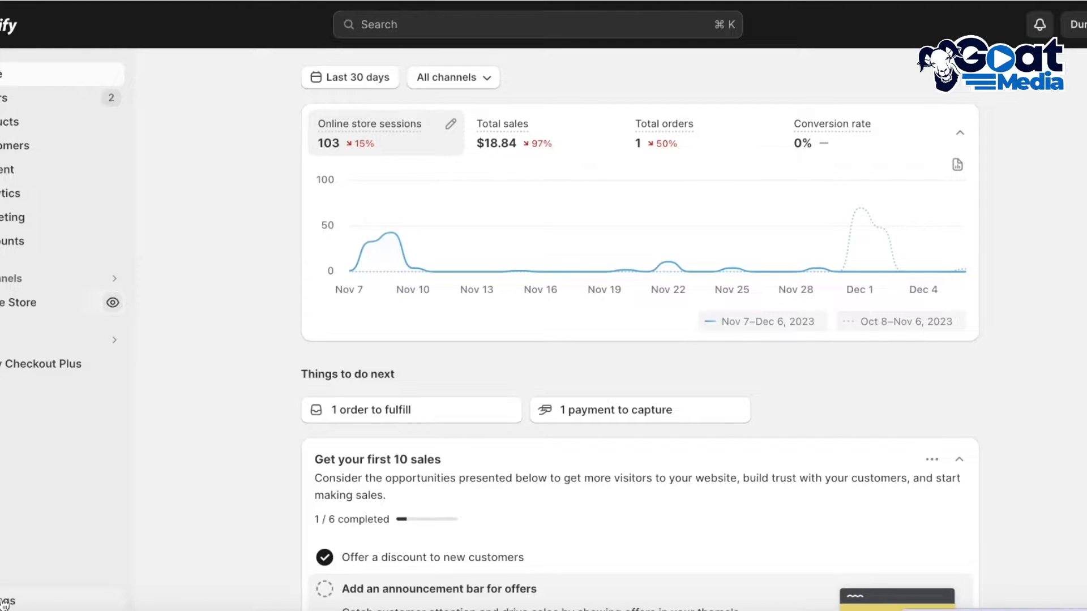
Step: Search the Shopify App Store for 'judge me' and start installing Judge.me Product Reviews
left_click(34, 599)
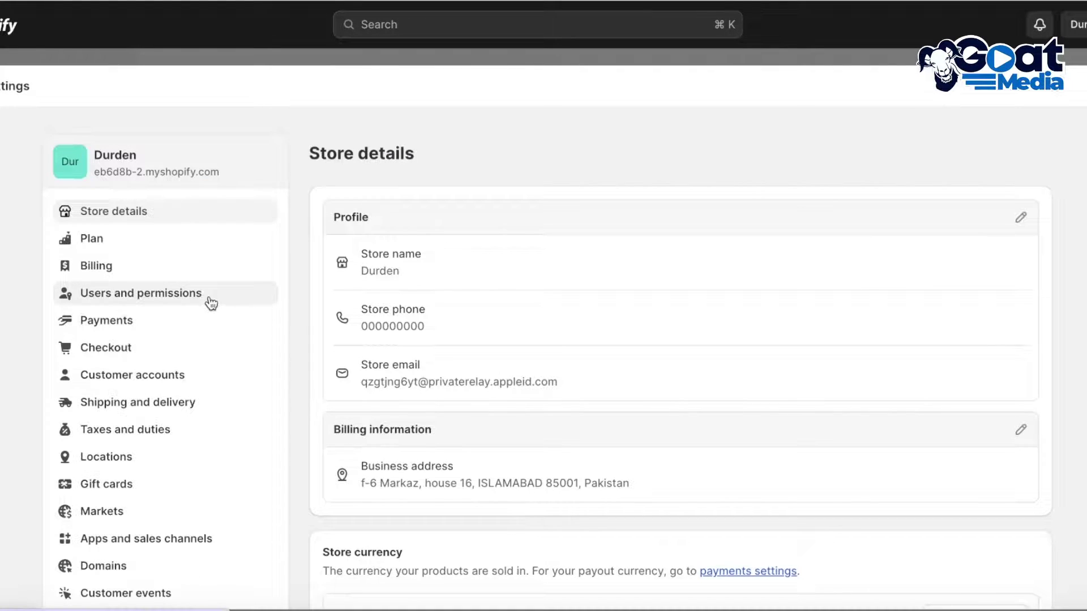
left_click(171, 539)
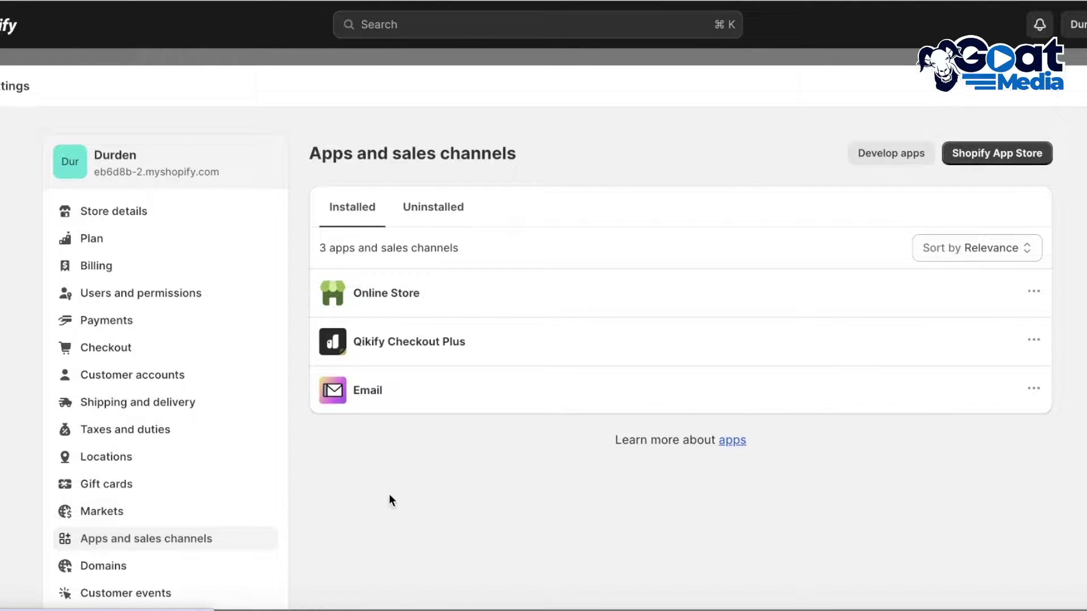
left_click(988, 158)
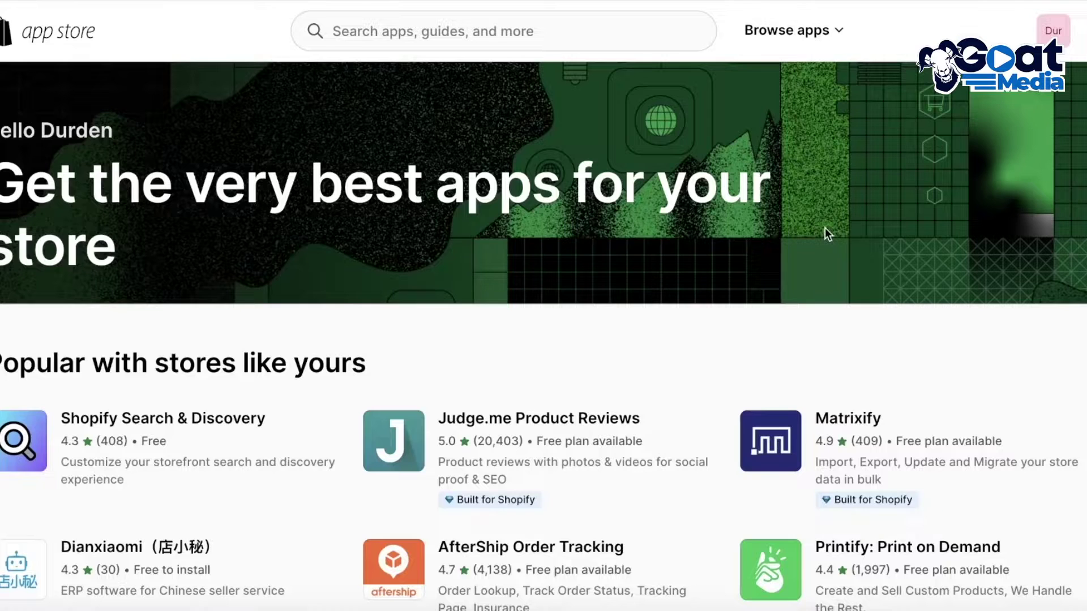
left_click(519, 36)
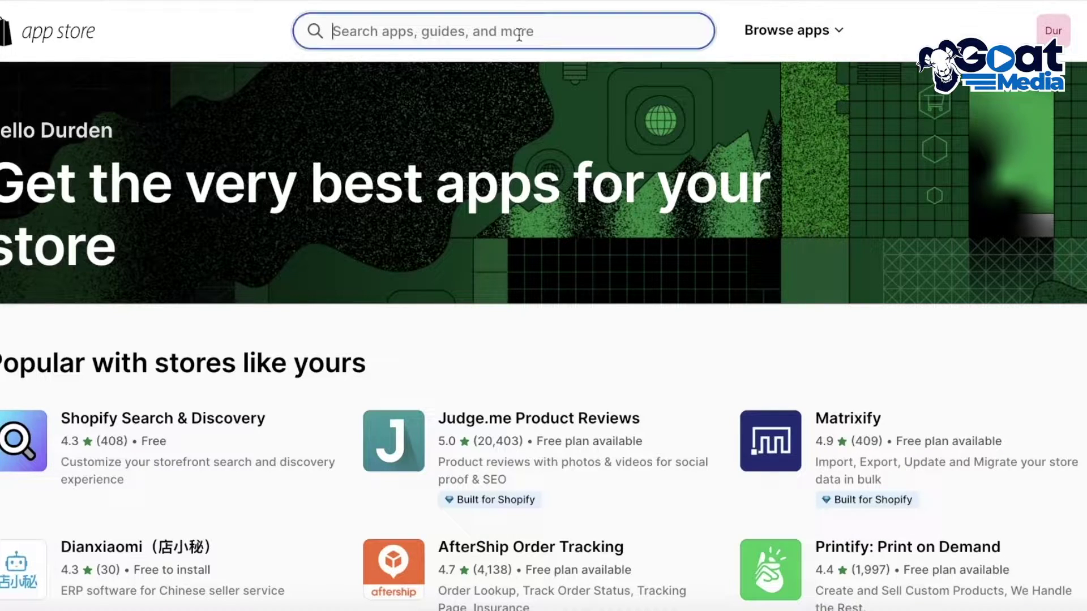
left_click(488, 77)
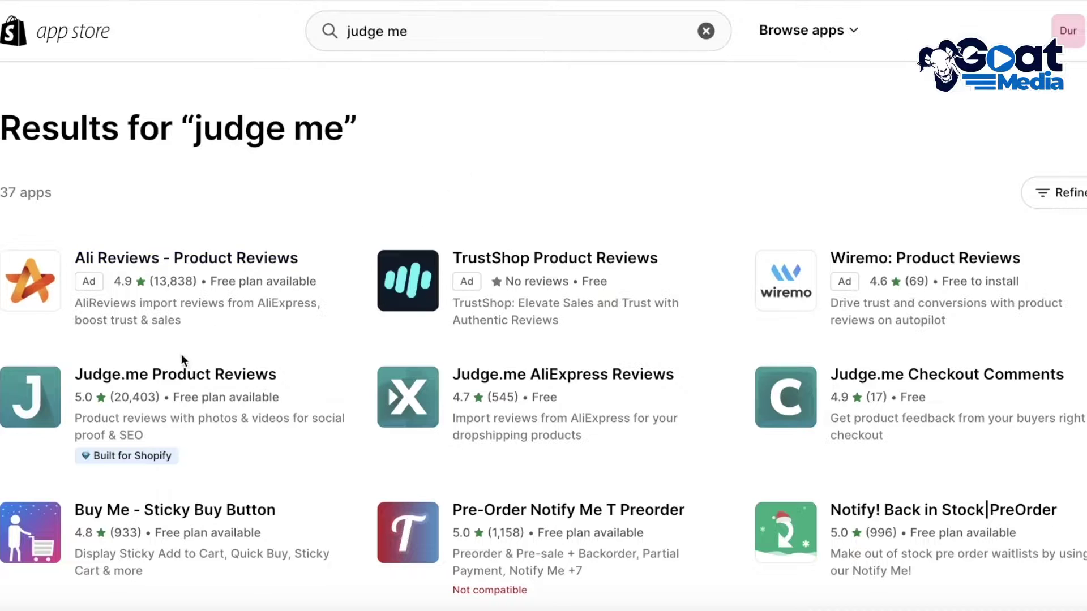
left_click(34, 402)
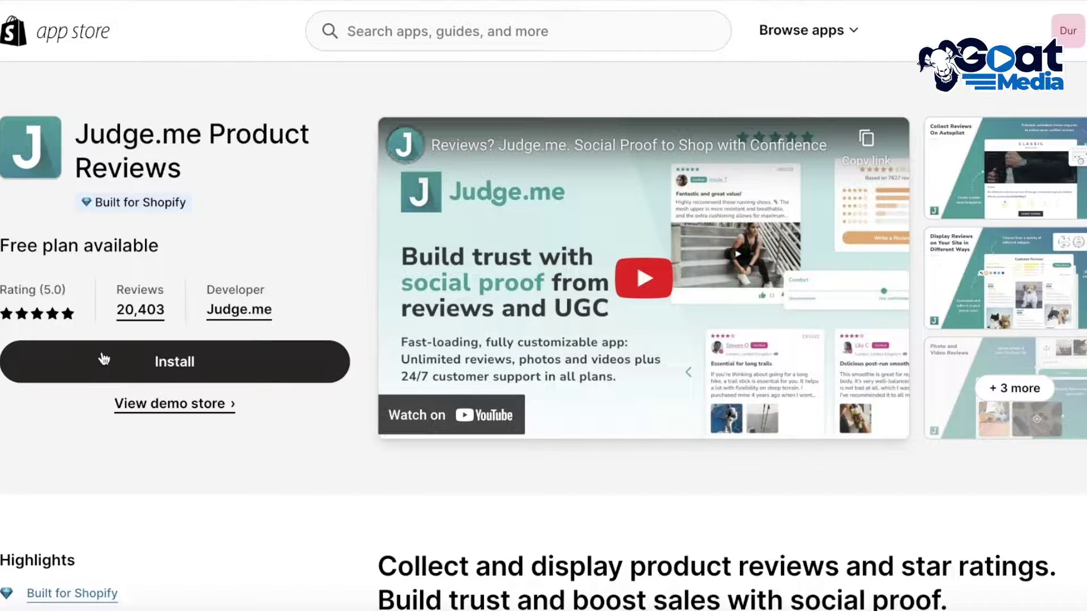
left_click(236, 357)
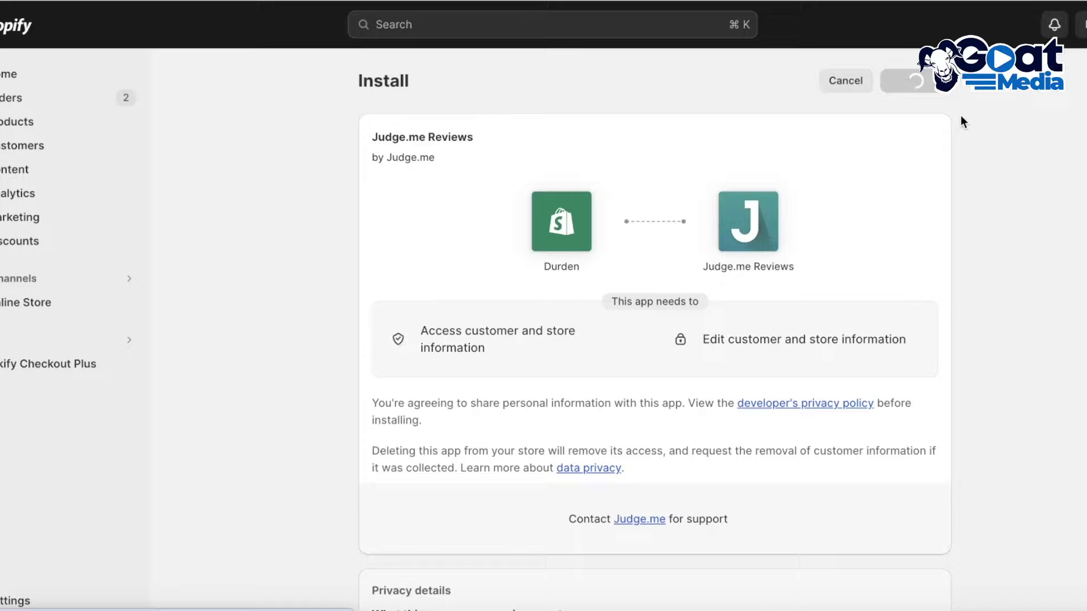
Step: Install Judge.me Reviews, pin it, enable its theme app embed, and advance to the Review Widget step
left_click(928, 85)
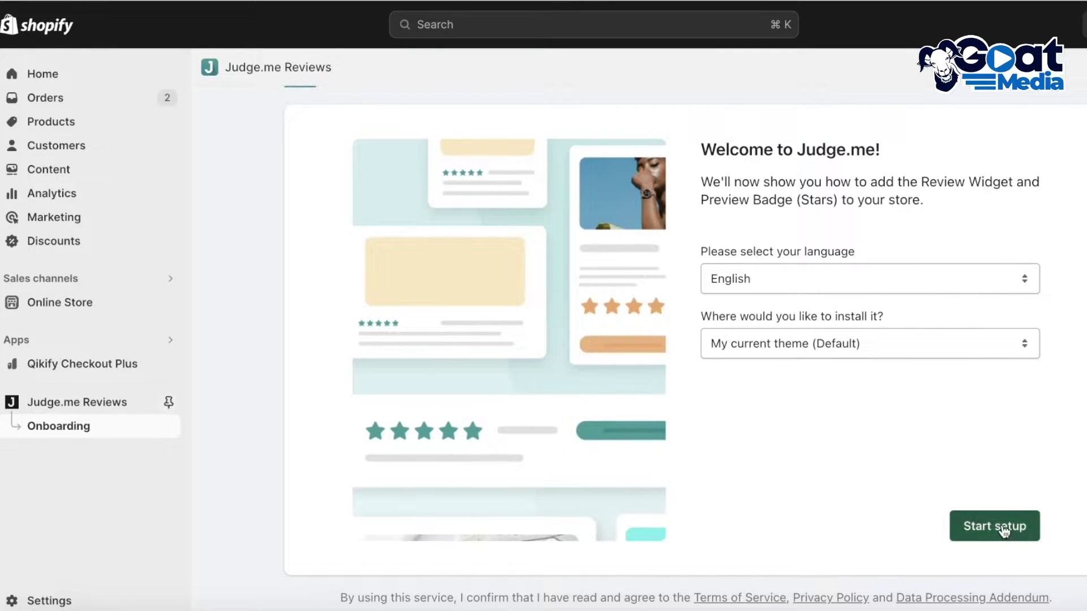
left_click(1003, 530)
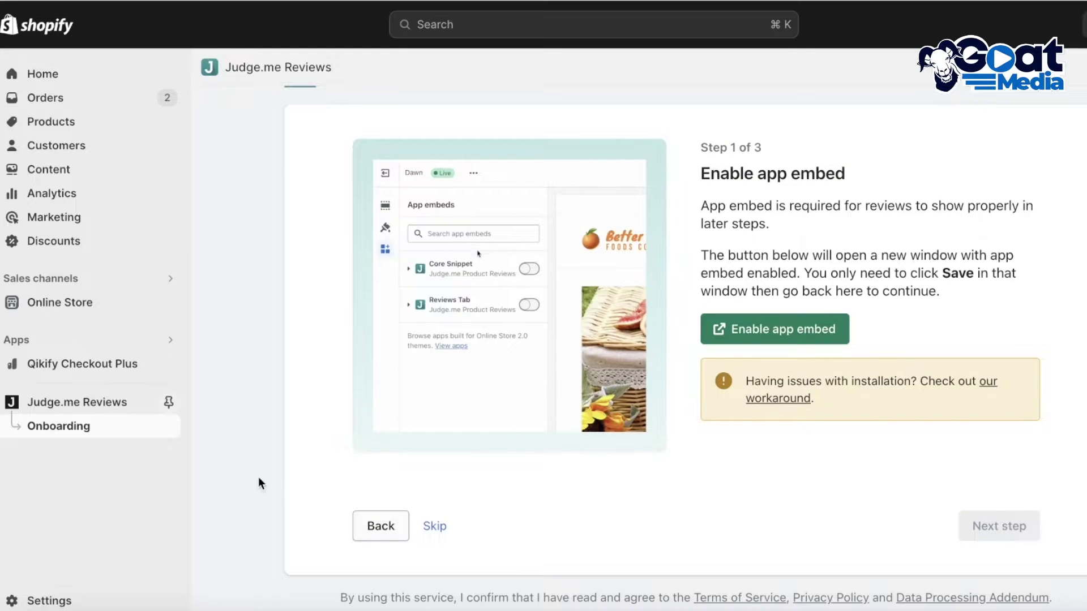
left_click(168, 402)
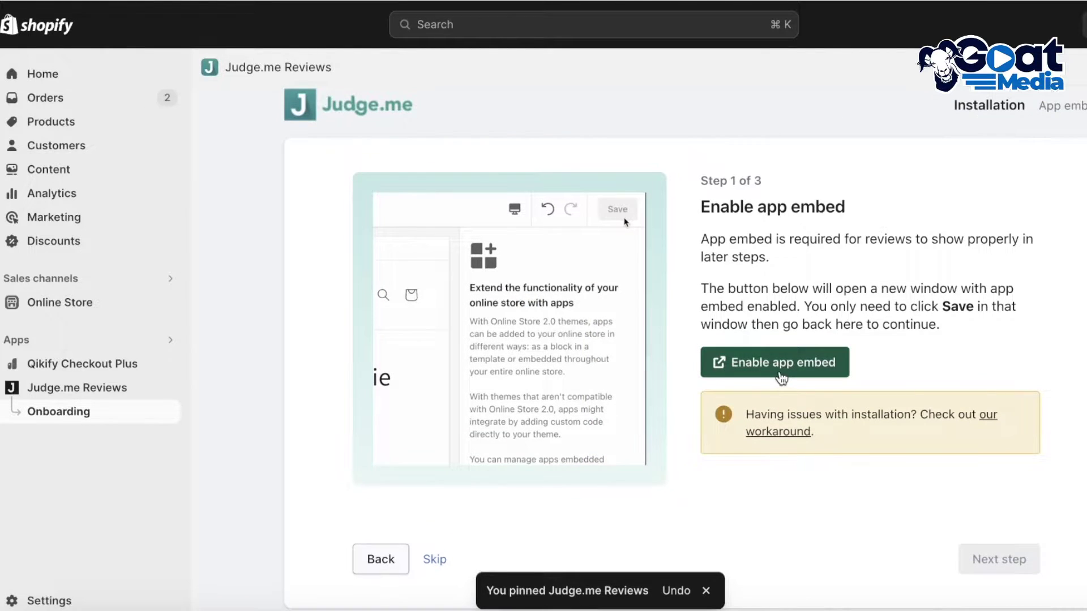
left_click(782, 376)
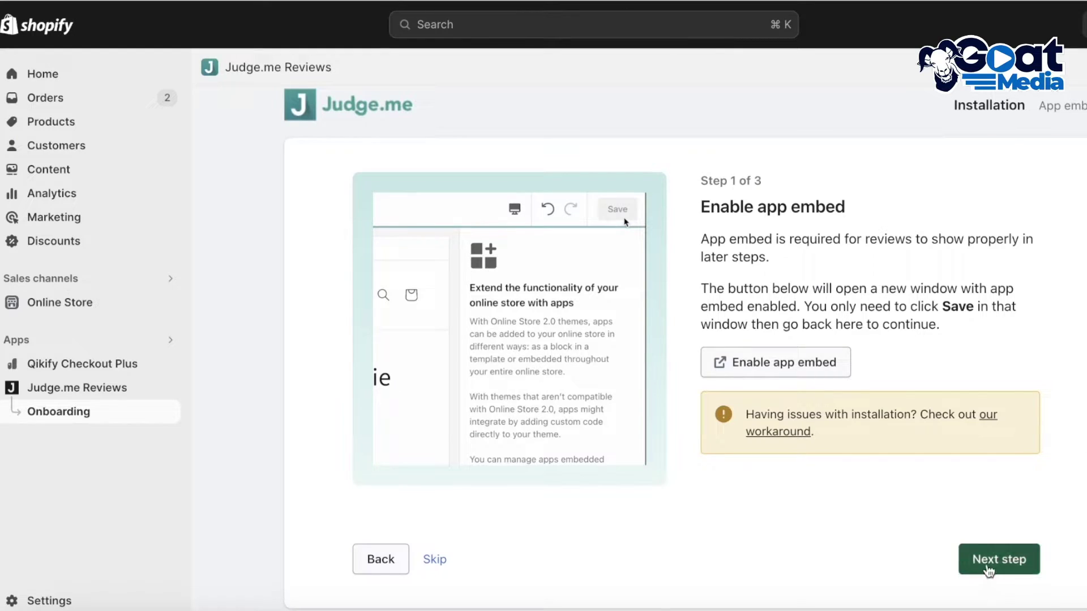
left_click(984, 570)
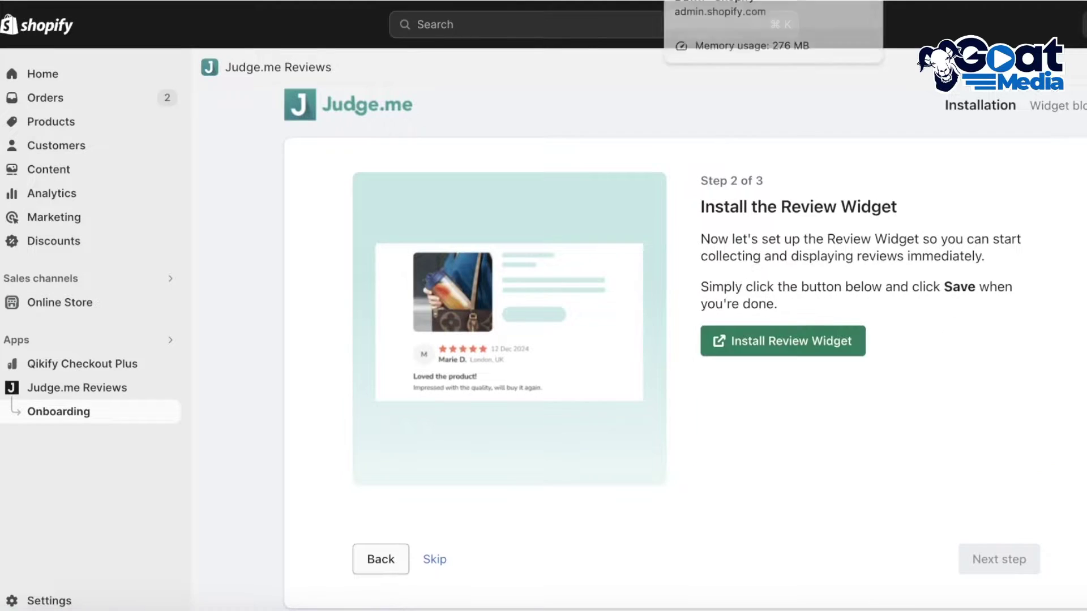
Step: Add and save the Review Widget on the product page, then begin adding the Preview Badge
left_click(772, 352)
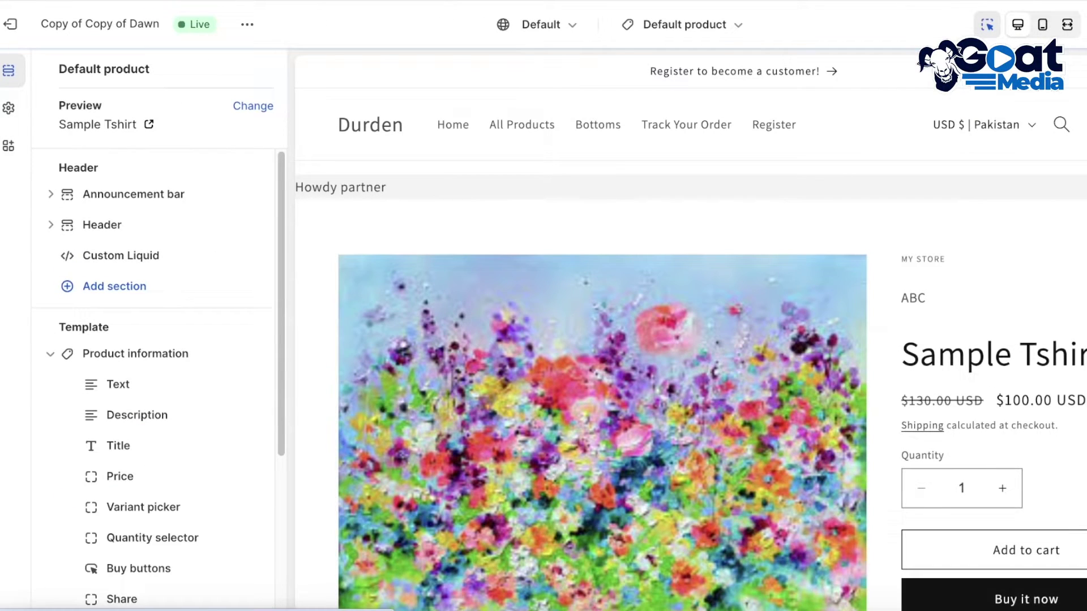
scroll(153, 385, "down", 5)
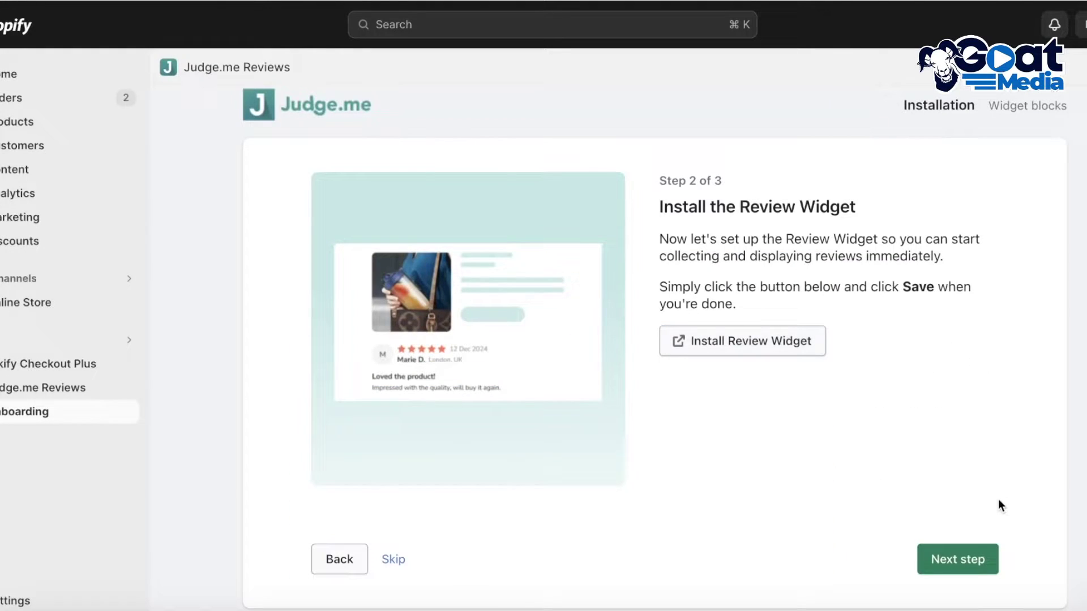
left_click(954, 559)
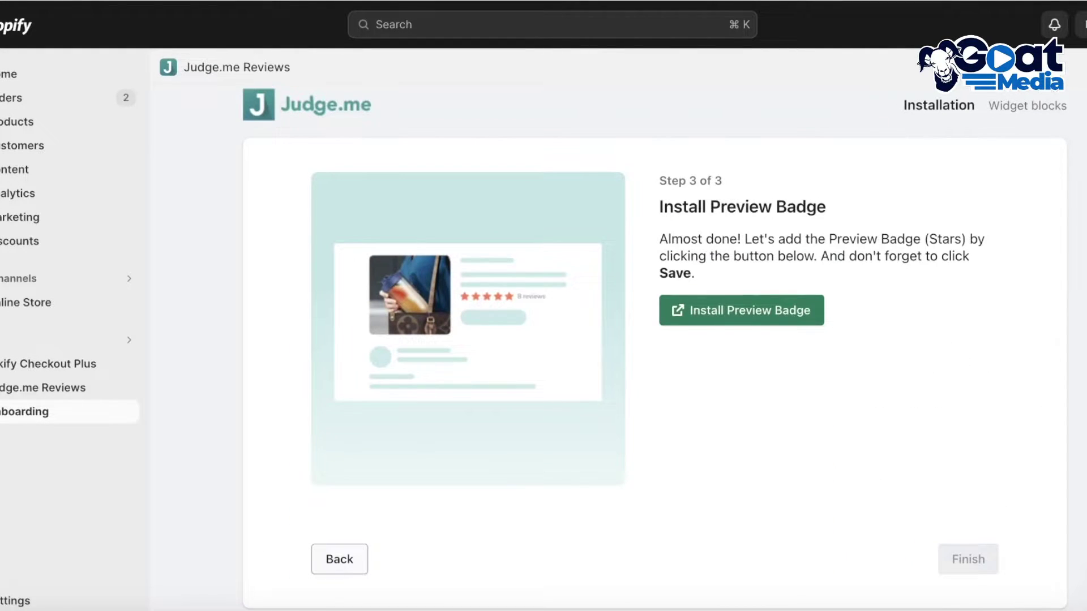
scroll(993, 508, "down", 1)
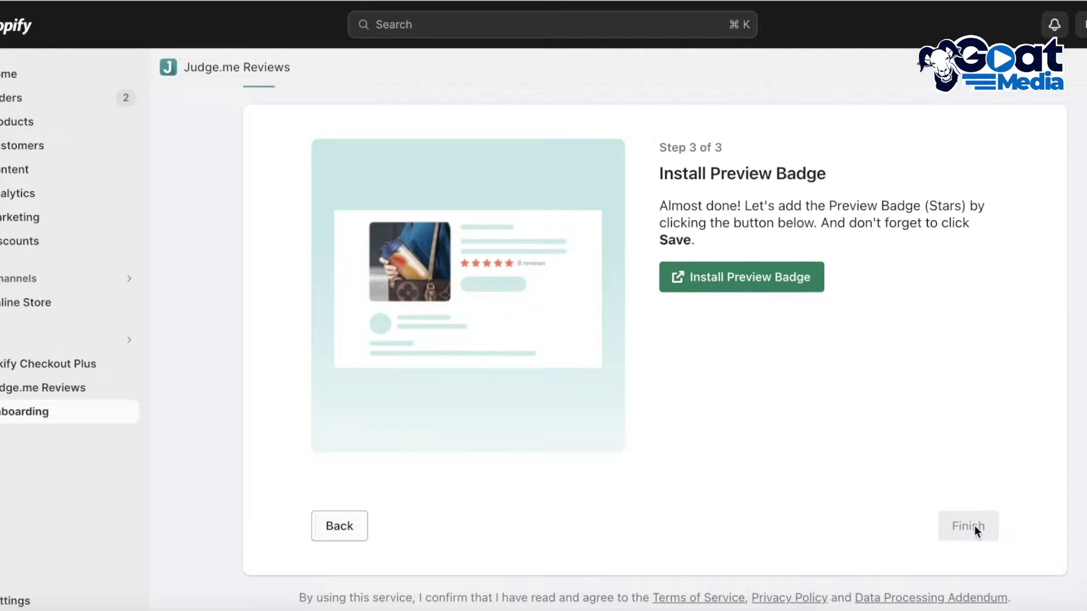
left_click(752, 286)
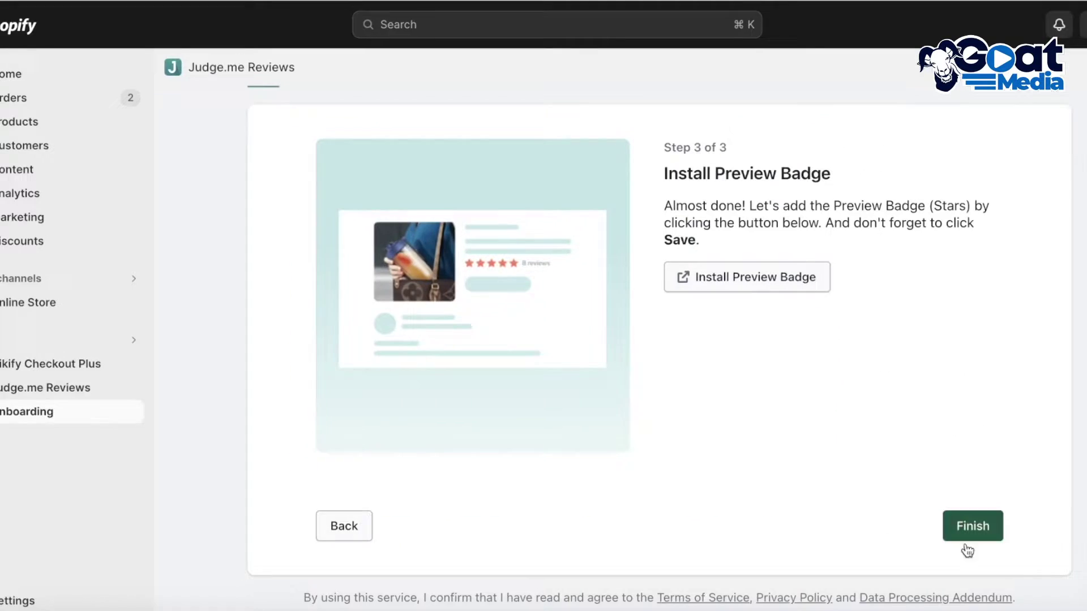
Step: Save the Preview Badge, finish Judge.me setup, and customize the Copy of Copy of Dawn theme
left_click(971, 528)
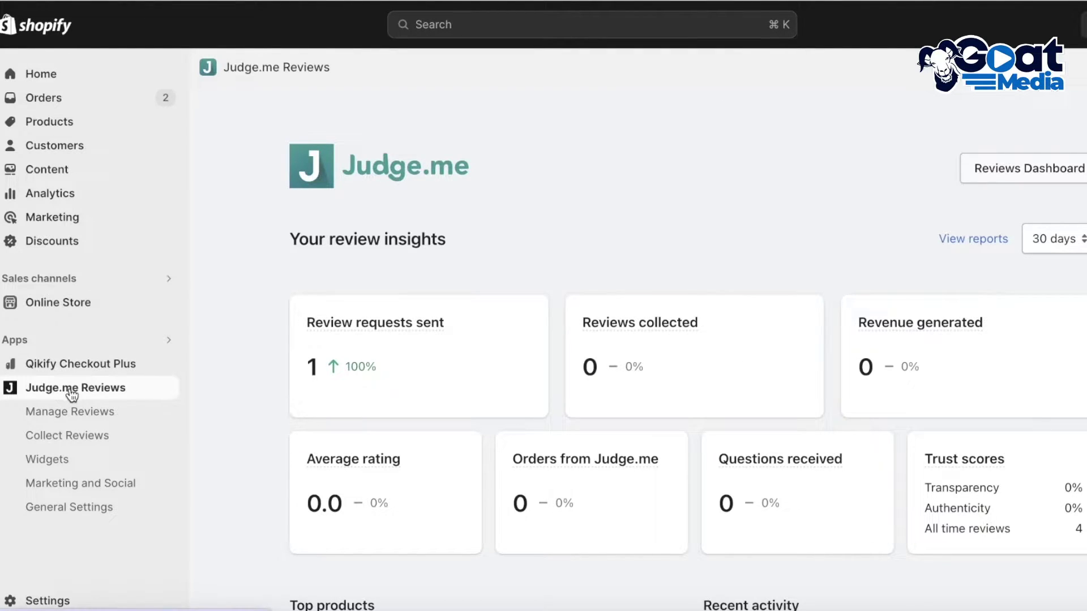
left_click(73, 299)
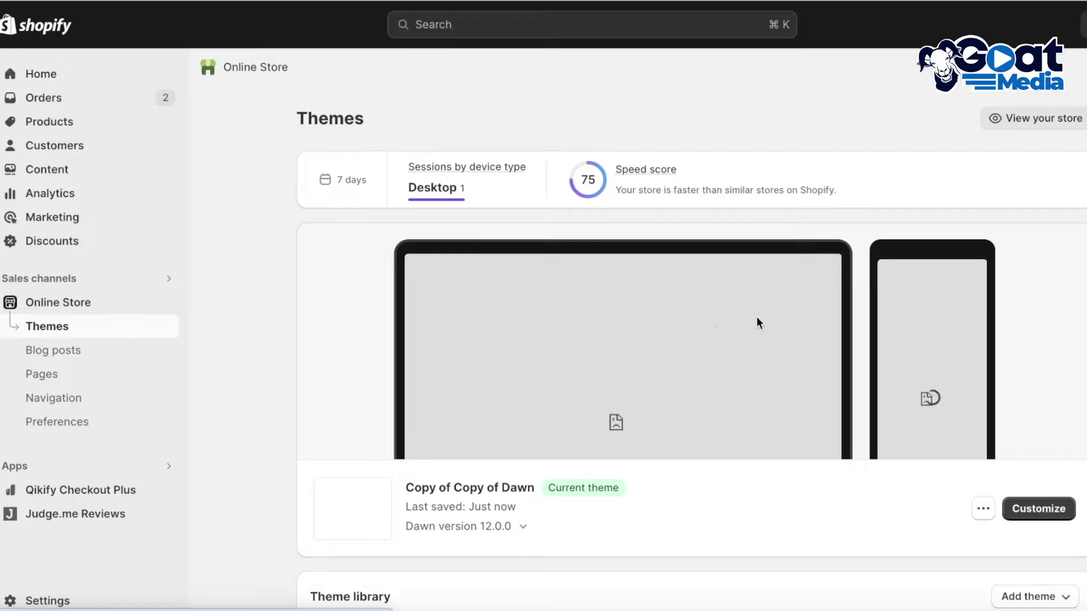
left_click(1060, 511)
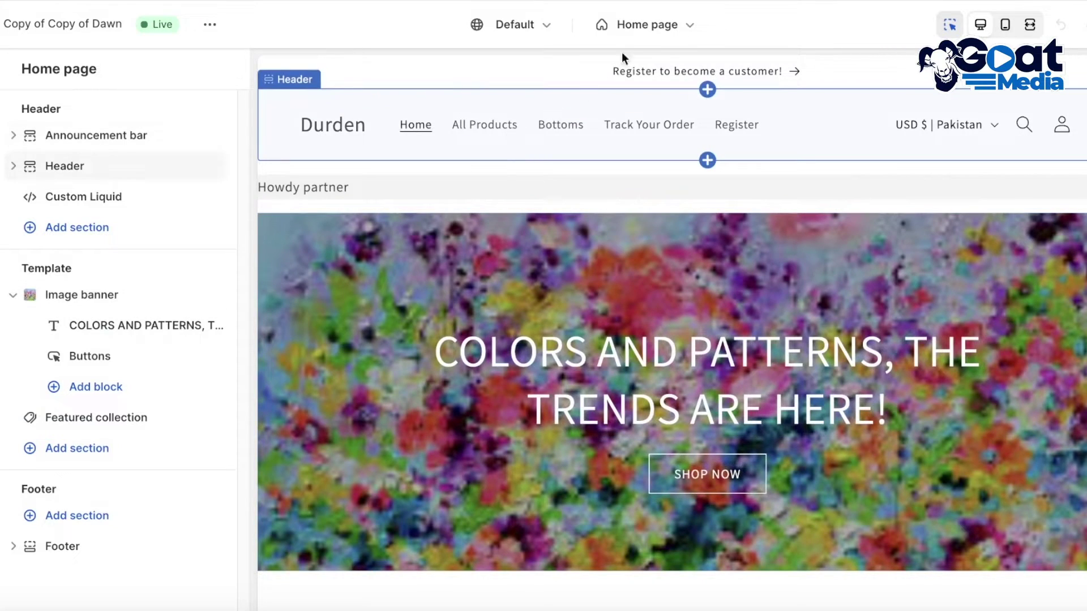
left_click(645, 25)
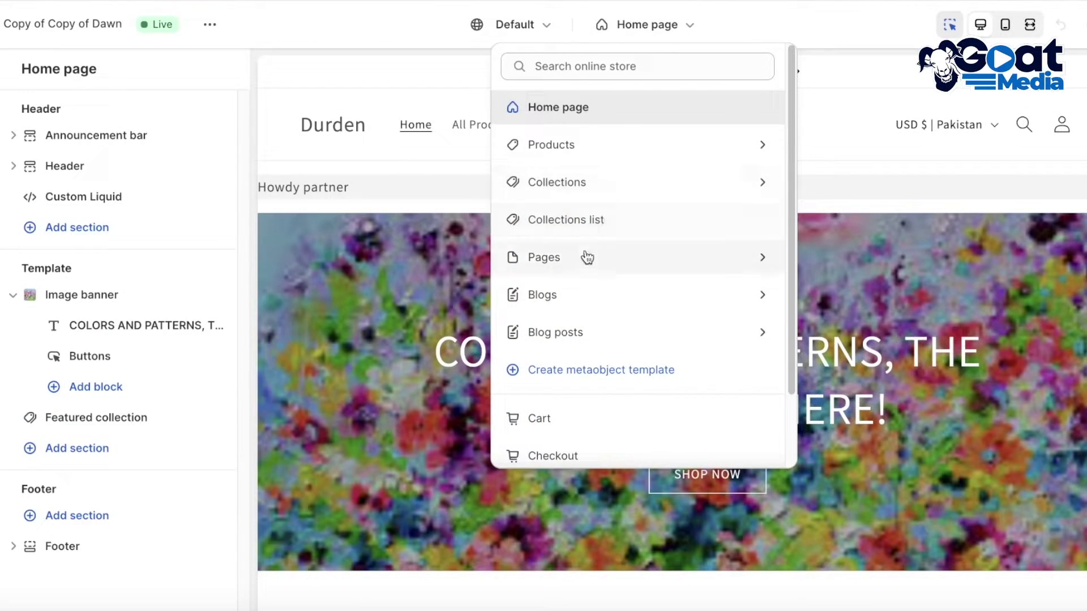
left_click(572, 144)
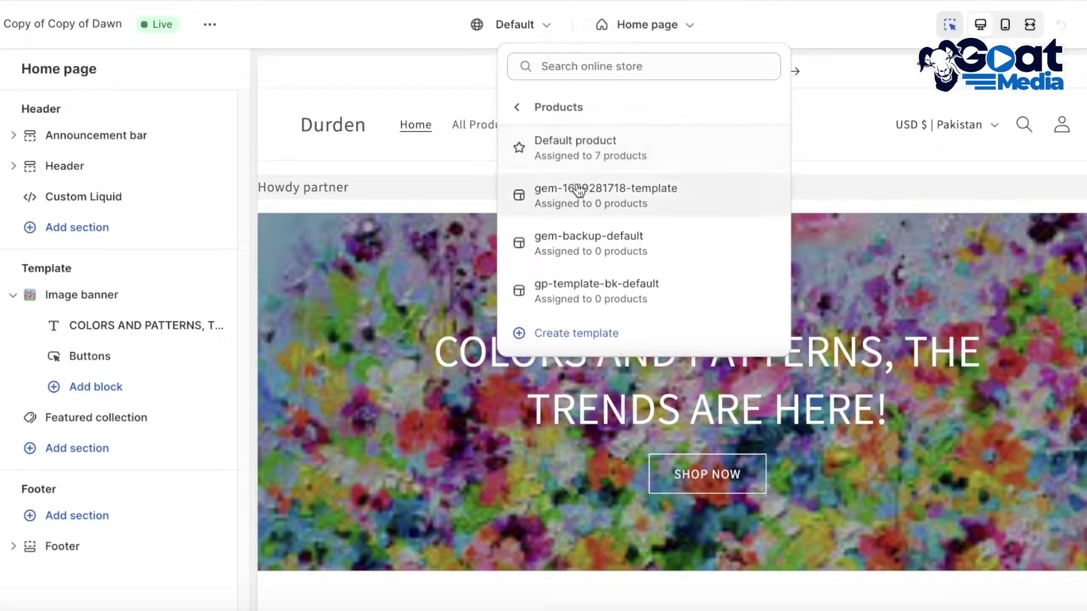
left_click(583, 162)
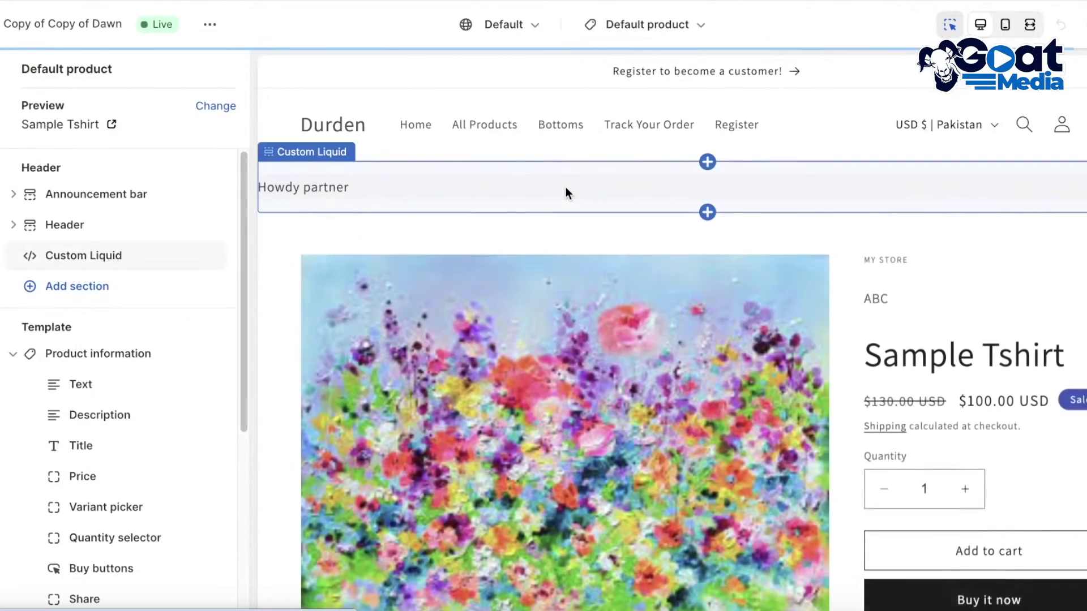
scroll(963, 314, "down", 7)
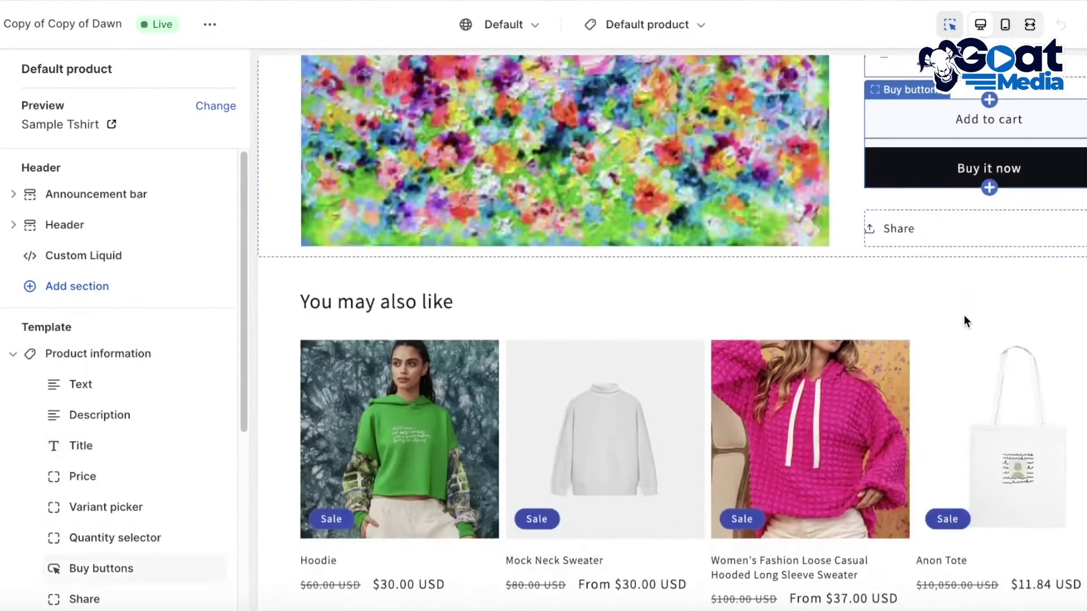
scroll(963, 313, "up", 4)
scroll(5, 291, "down", 1)
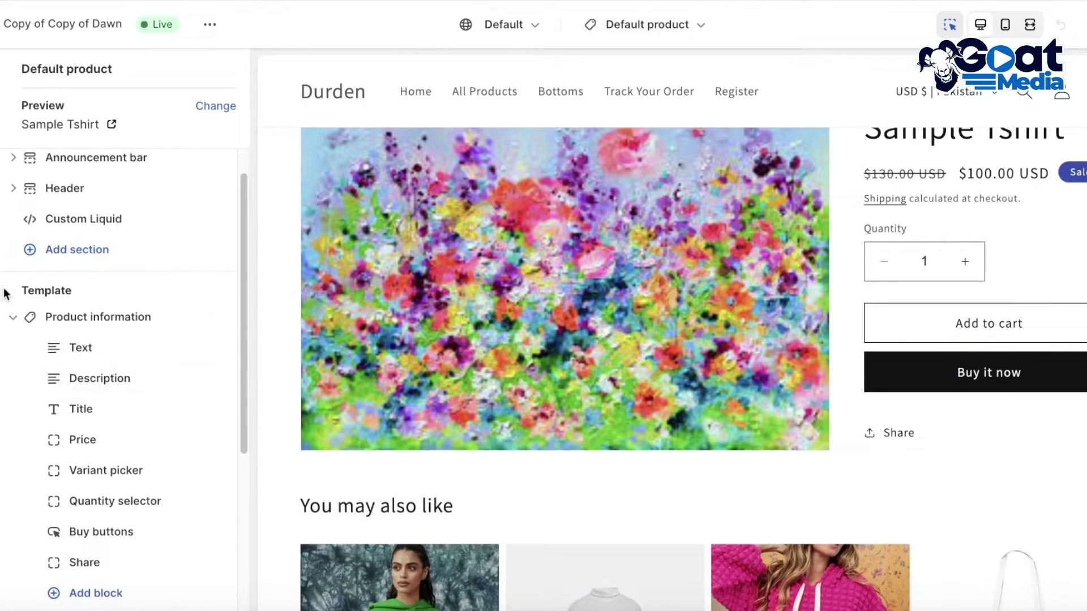
scroll(73, 340, "down", 3)
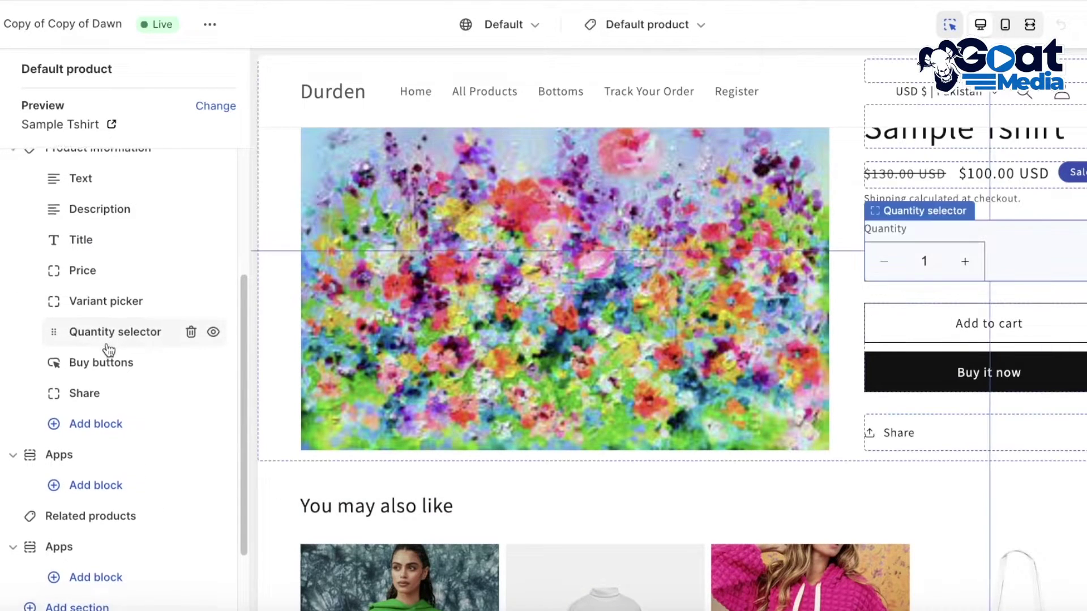
scroll(108, 351, "down", 3)
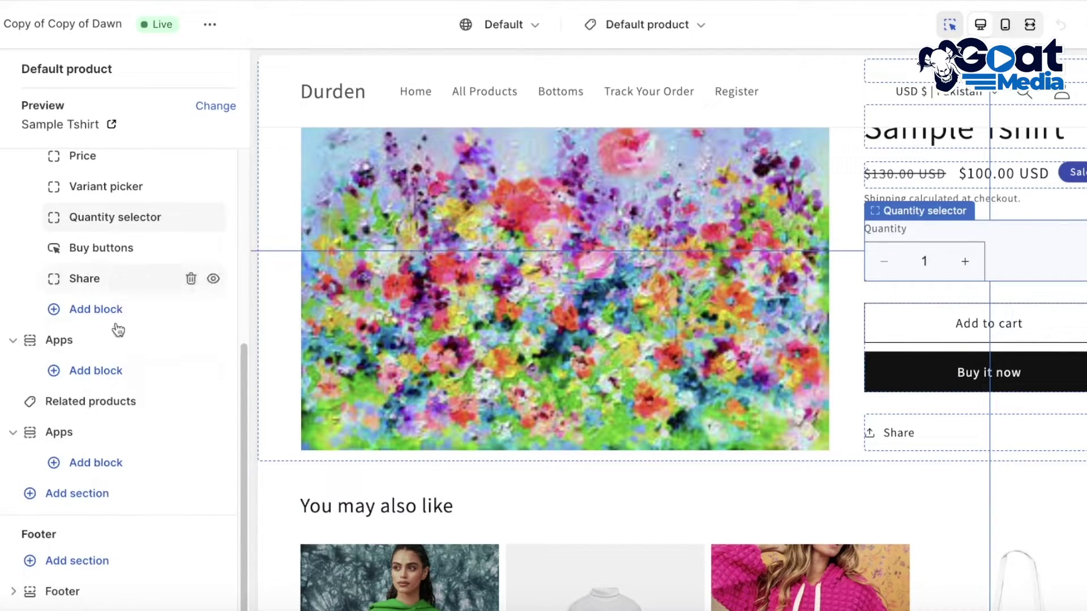
scroll(135, 351, "up", 3)
scroll(96, 447, "down", 3)
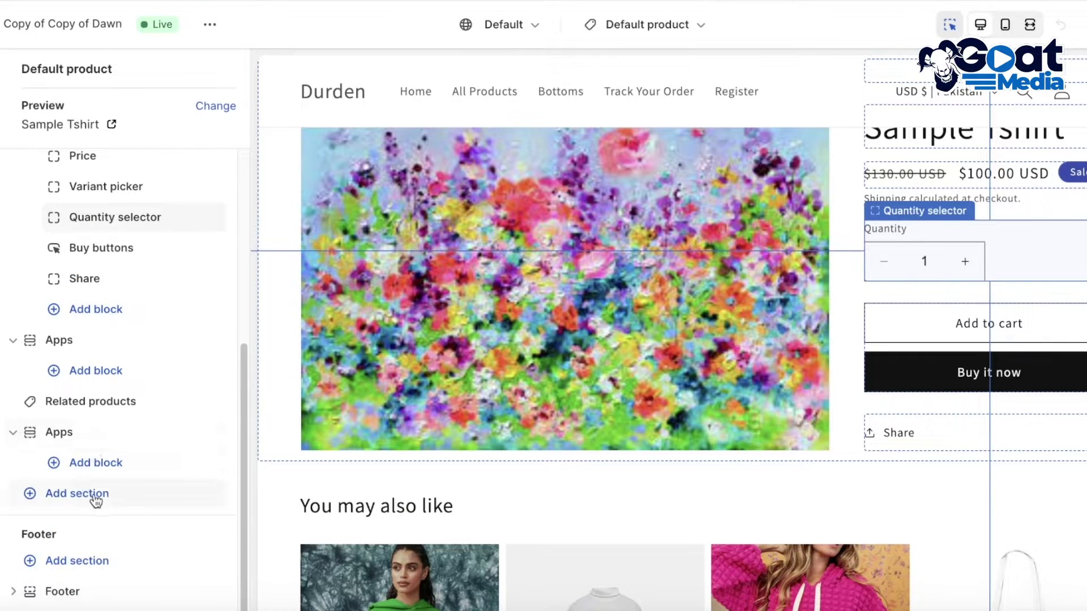
mouse_move(150, 434)
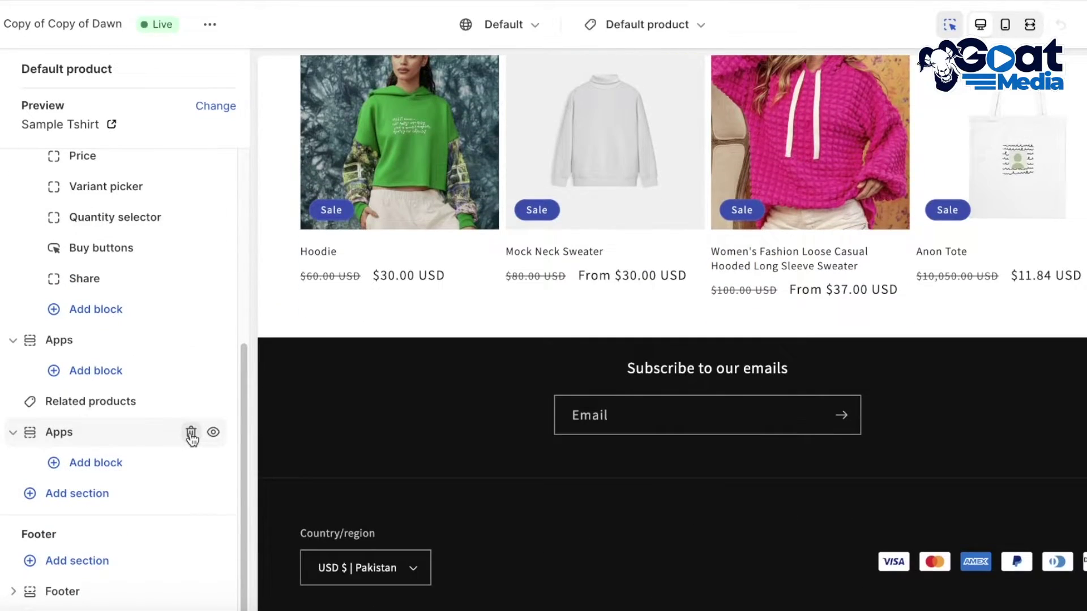
Step: Delete both empty Apps sections from the Default product template and refresh the Product information list
left_click(192, 434)
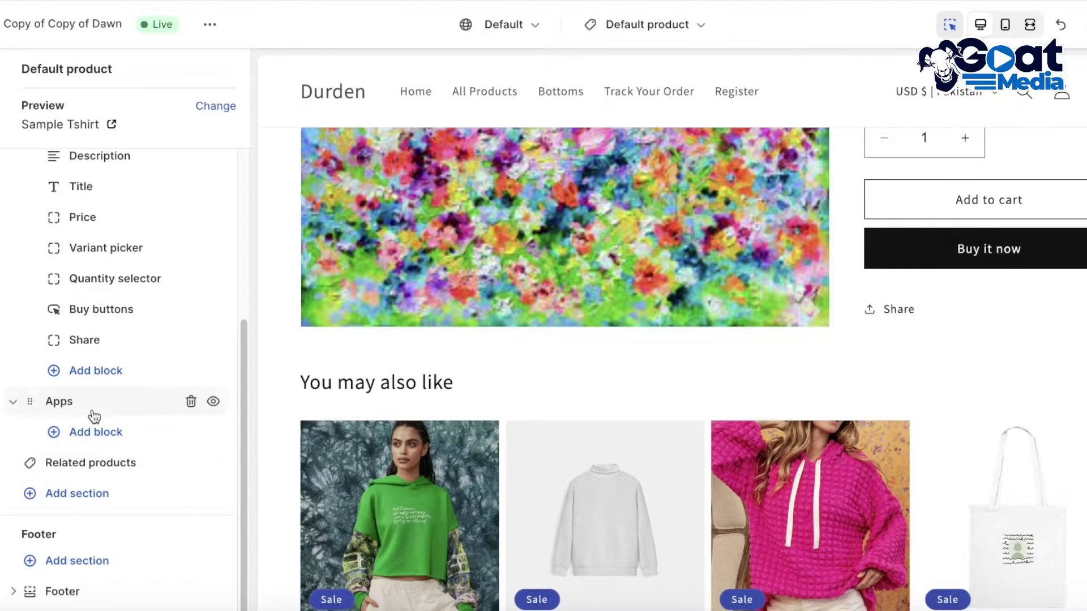
left_click(190, 403)
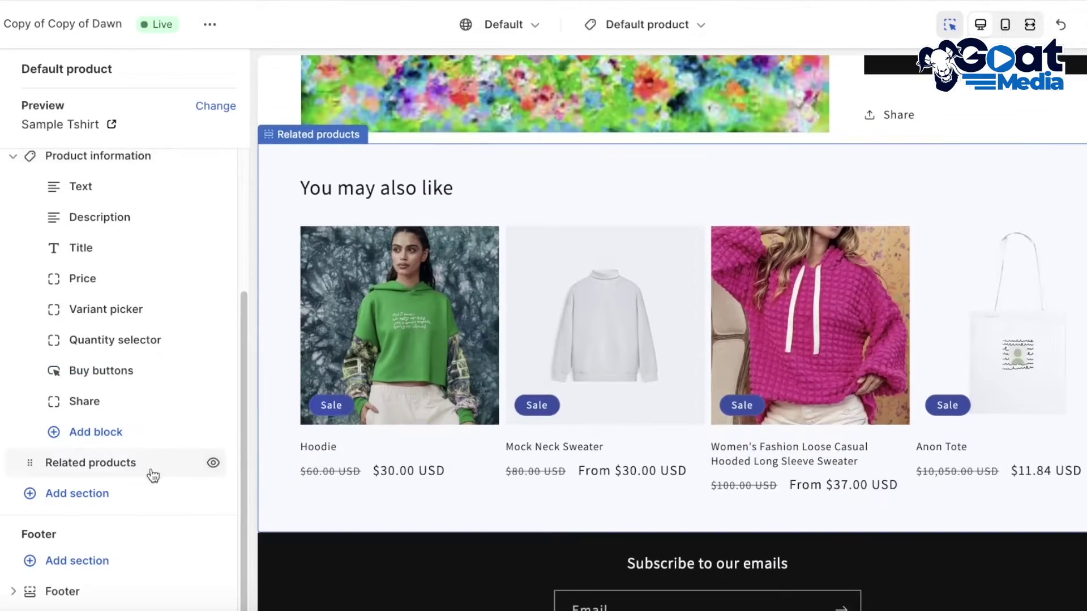
scroll(113, 363, "up", 3)
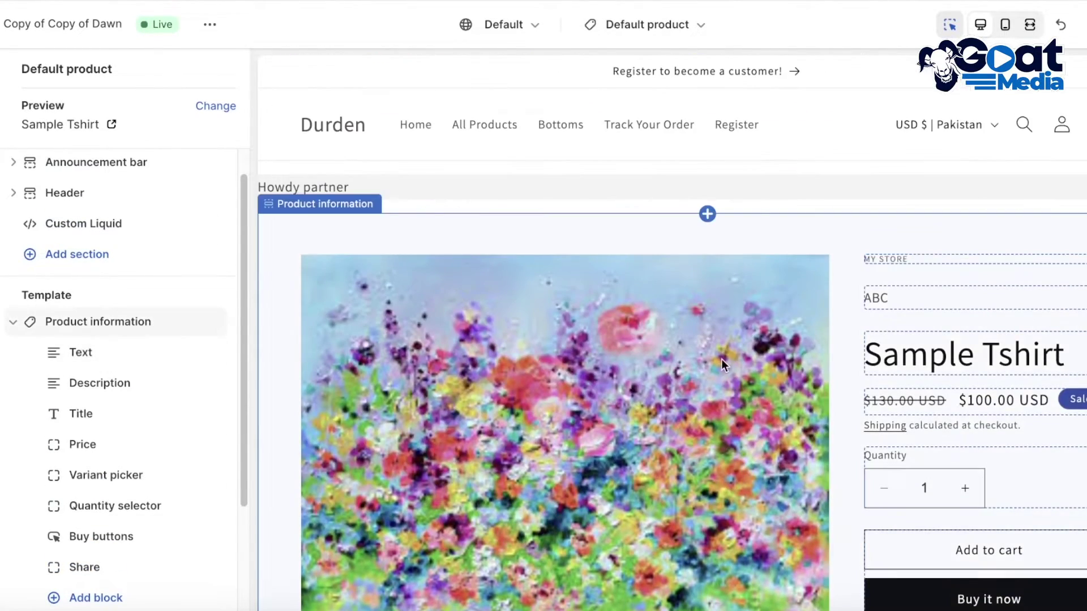
scroll(708, 425, "down", 8)
scroll(349, 266, "up", 3)
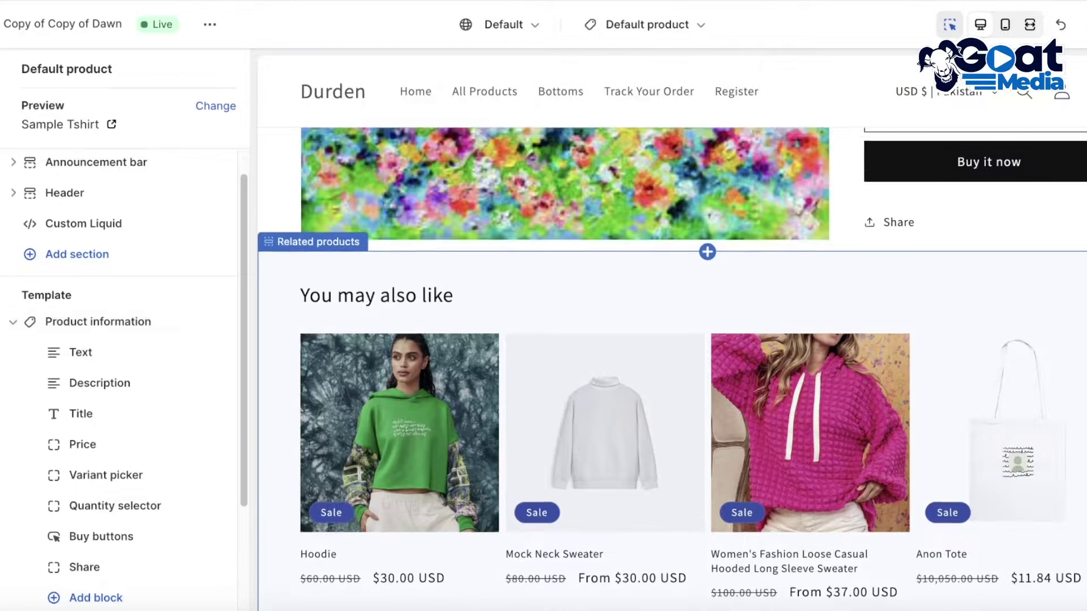
scroll(671, 362, "up", 3)
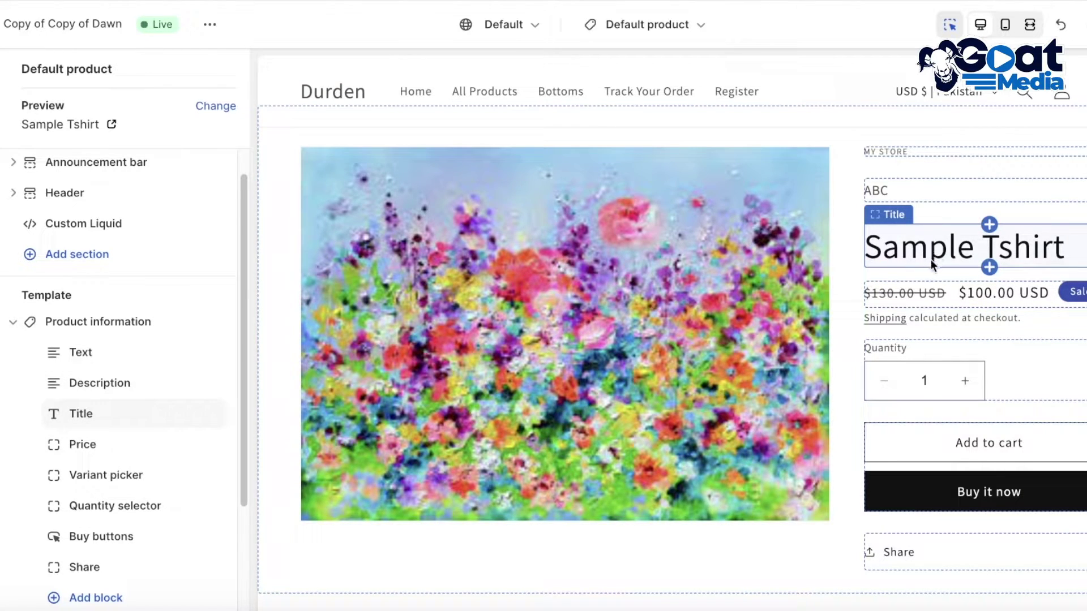
scroll(124, 441, "down", 2)
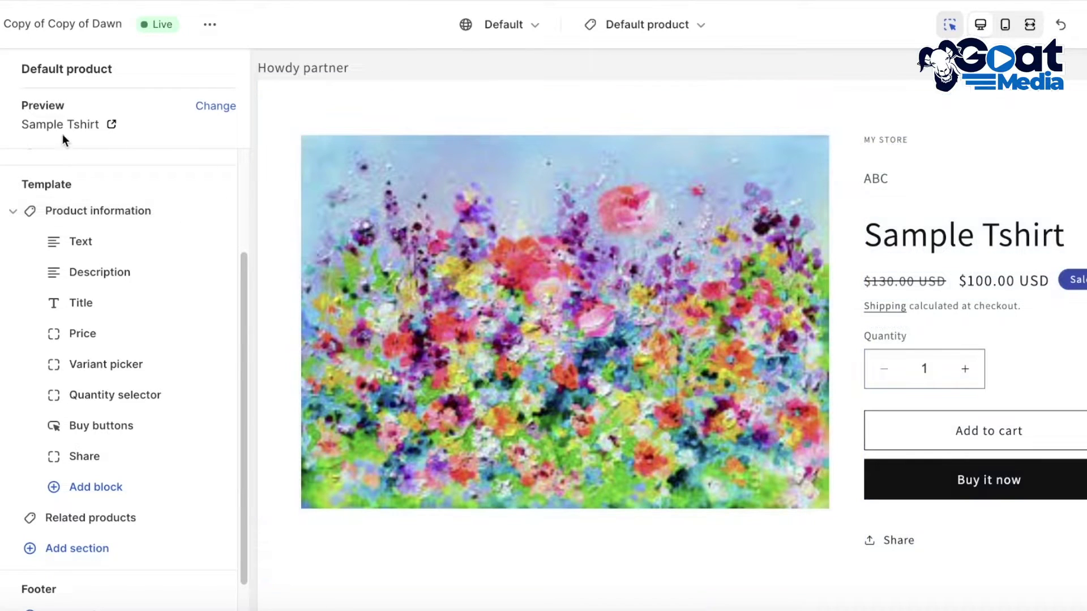
scroll(113, 198, "up", 2)
scroll(136, 247, "up", 2)
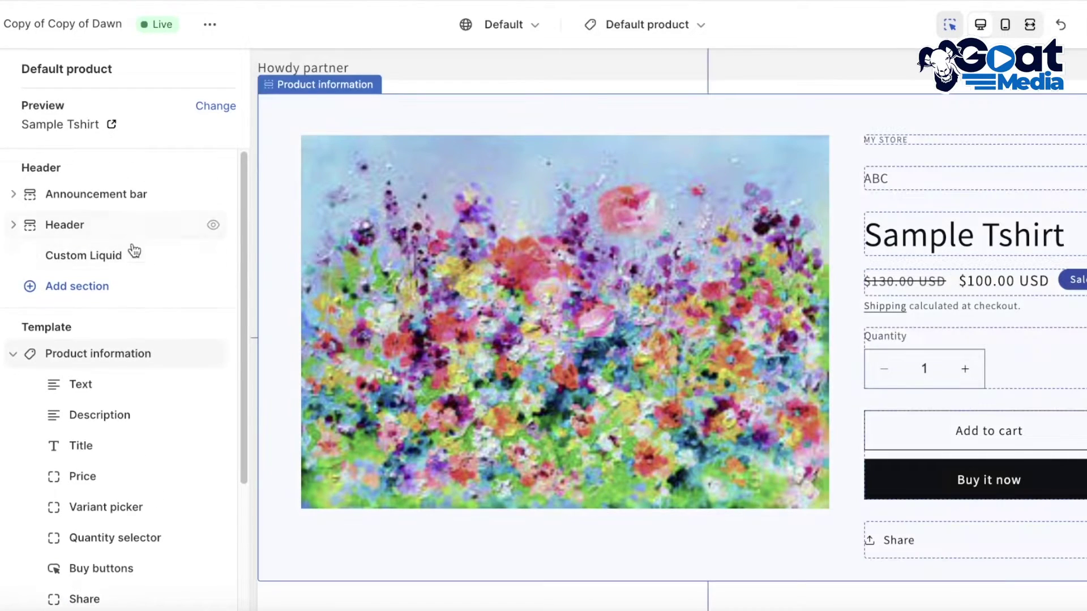
scroll(107, 295, "down", 3)
scroll(113, 325, "up", 1)
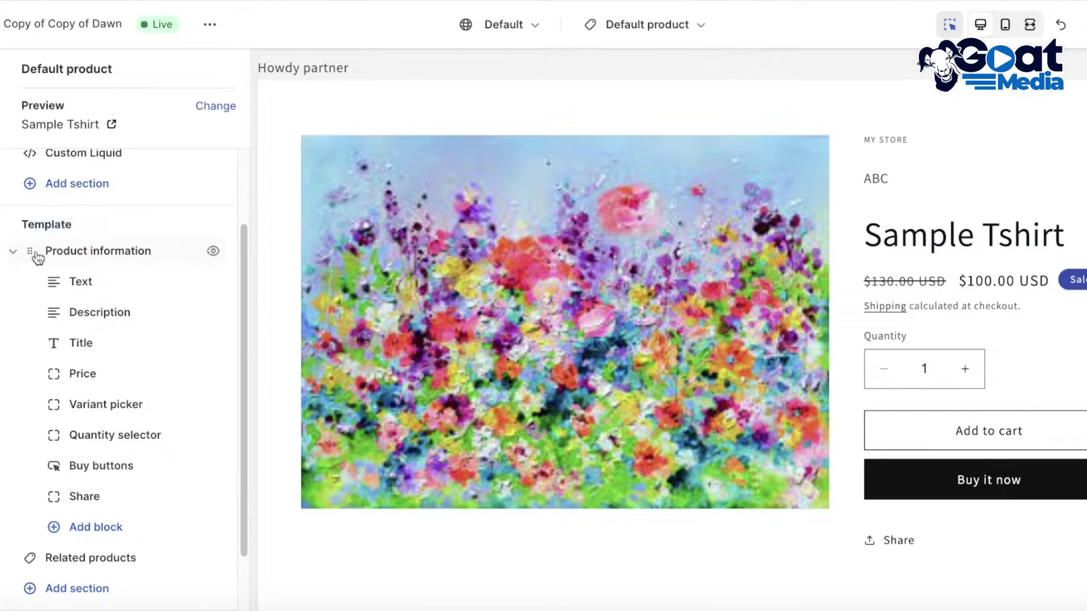
left_click(12, 250)
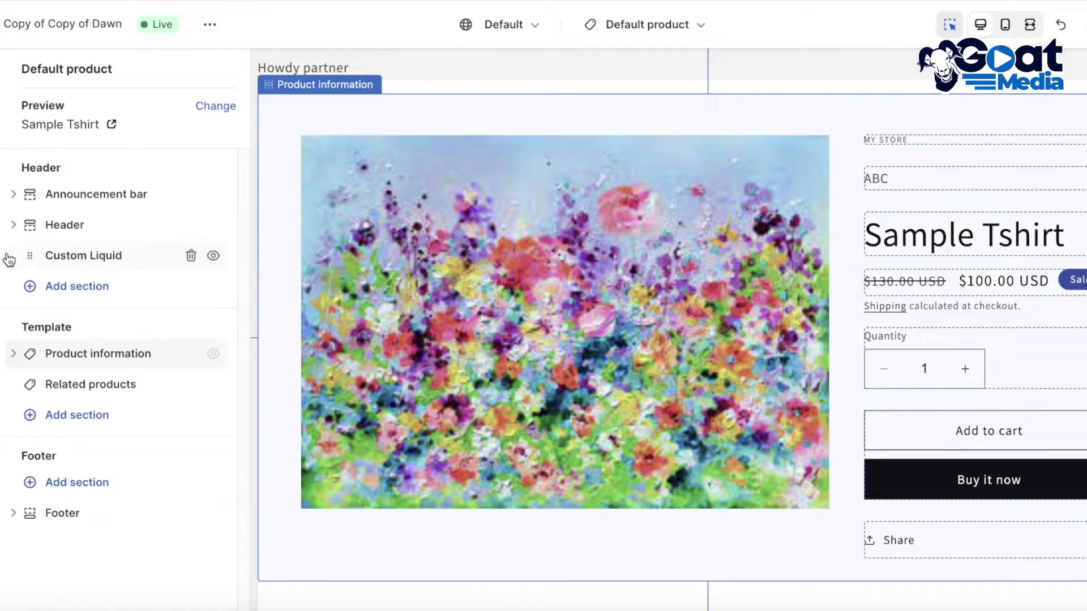
left_click(13, 355)
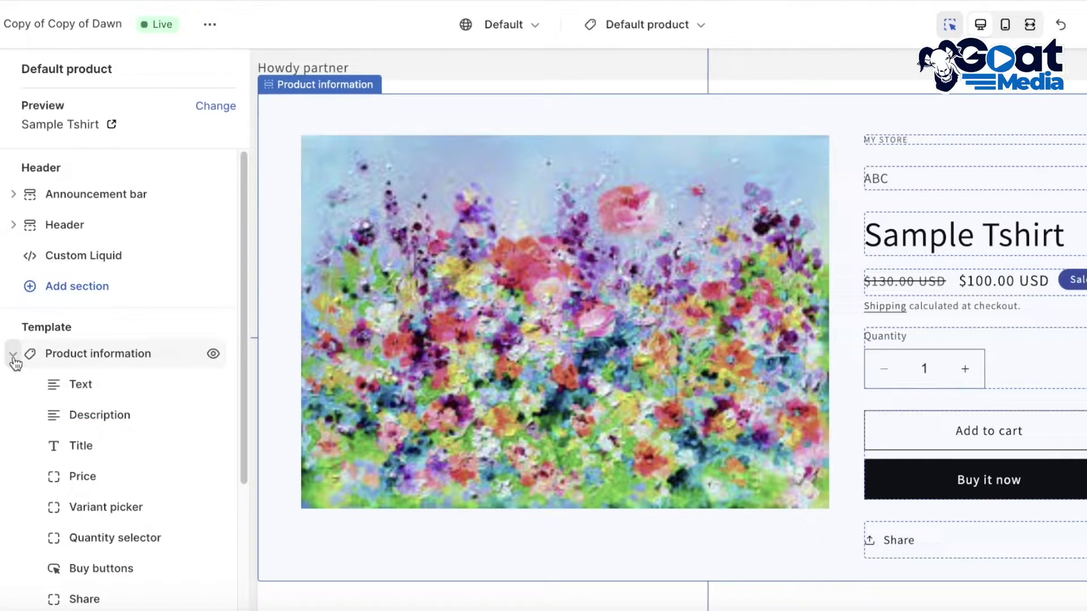
scroll(97, 380, "down", 1)
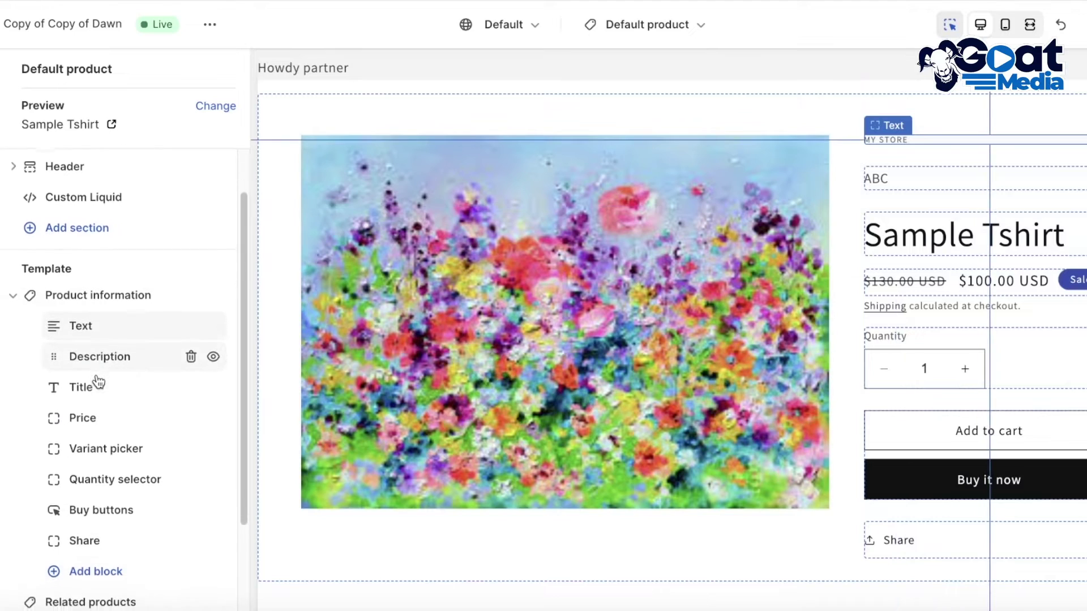
Step: Add a Judge.me Star Ratings app block to Product information
left_click(91, 569)
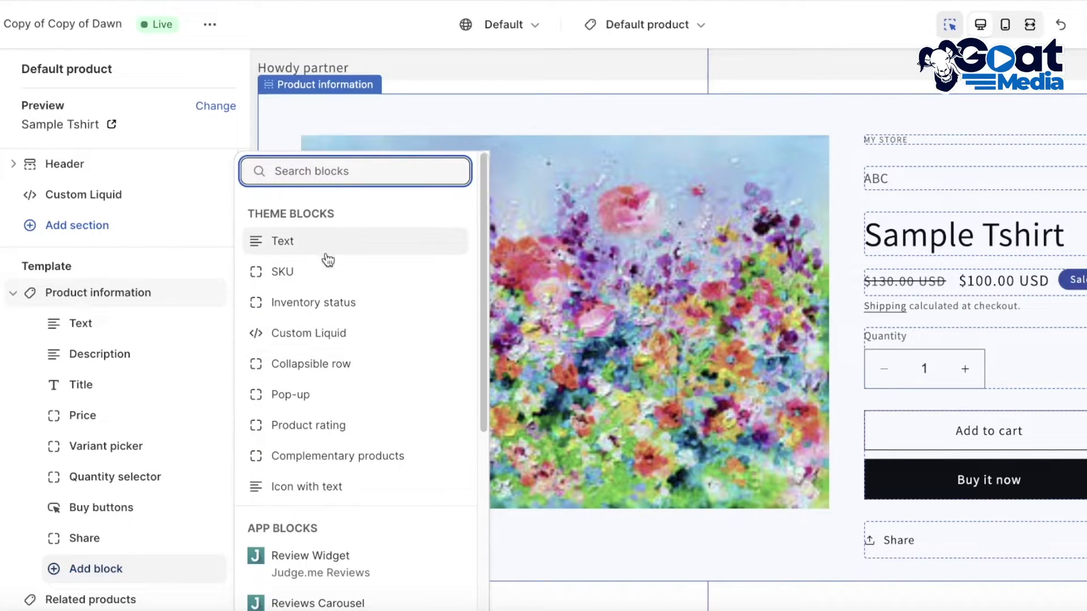
scroll(332, 408, "down", 3)
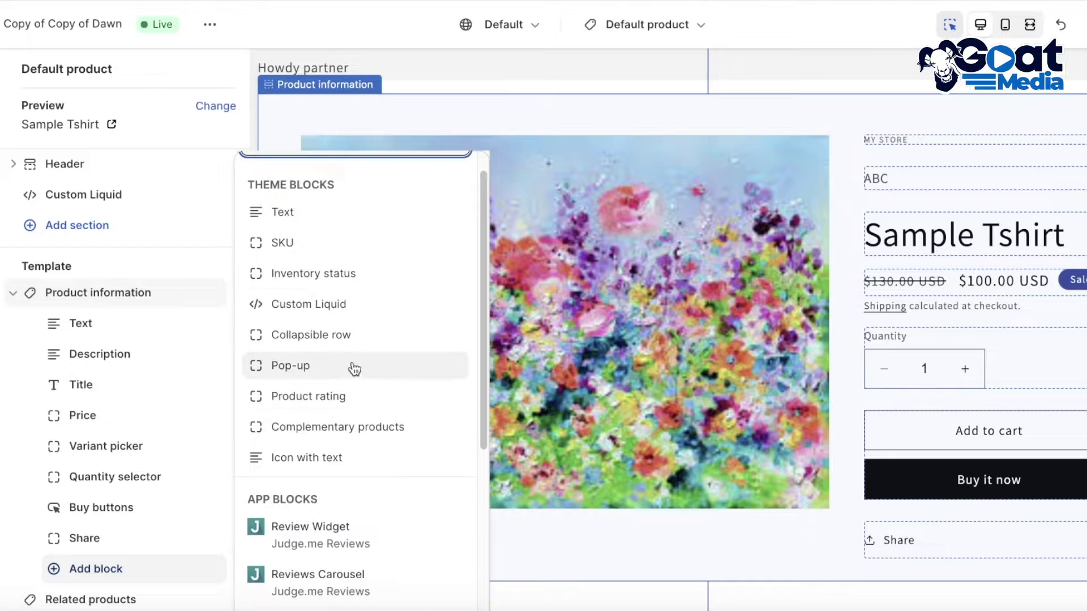
scroll(340, 486, "down", 2)
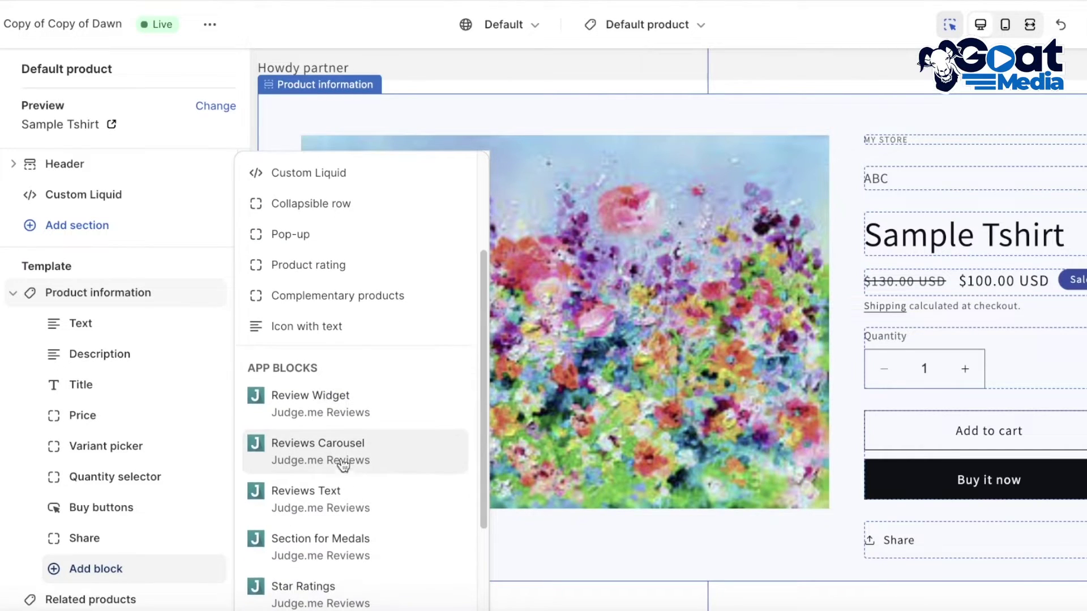
scroll(389, 318, "down", 3)
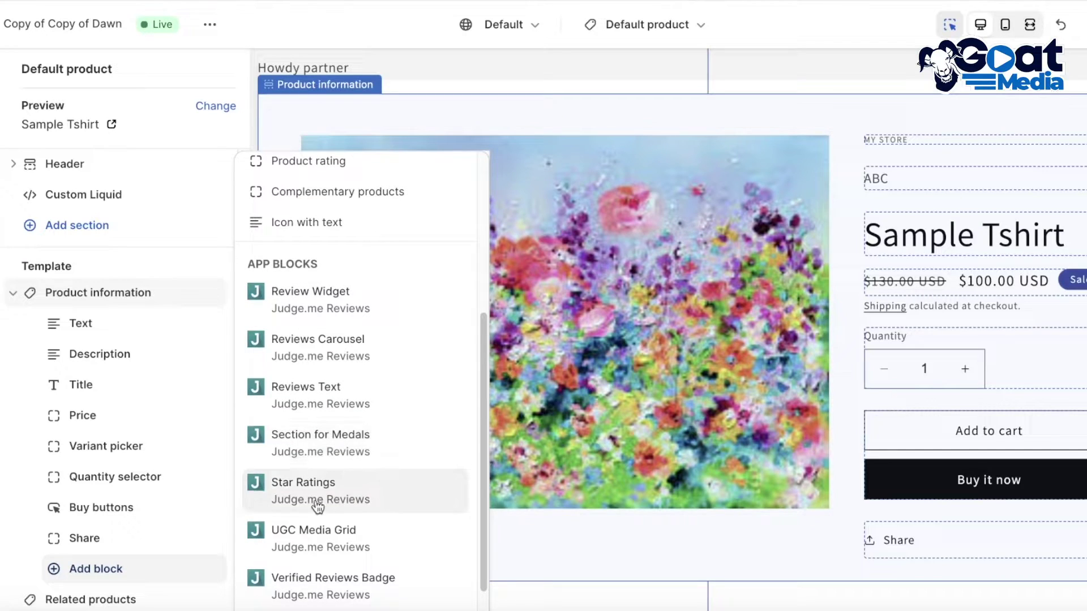
left_click(276, 490)
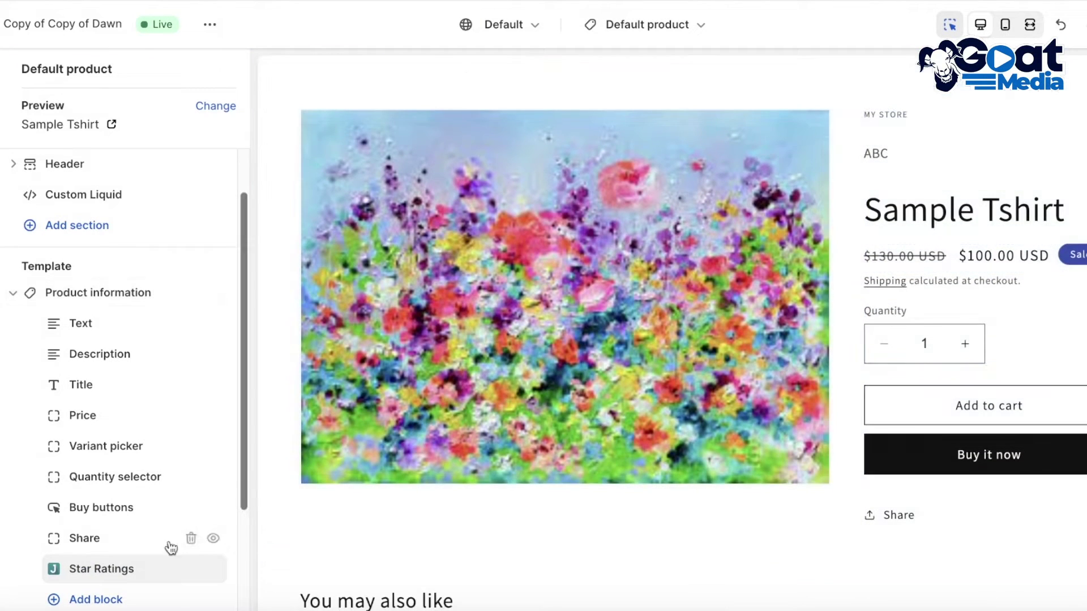
Step: Delete the Text block and position Star Ratings directly below the product Title
scroll(99, 566, "down", 1)
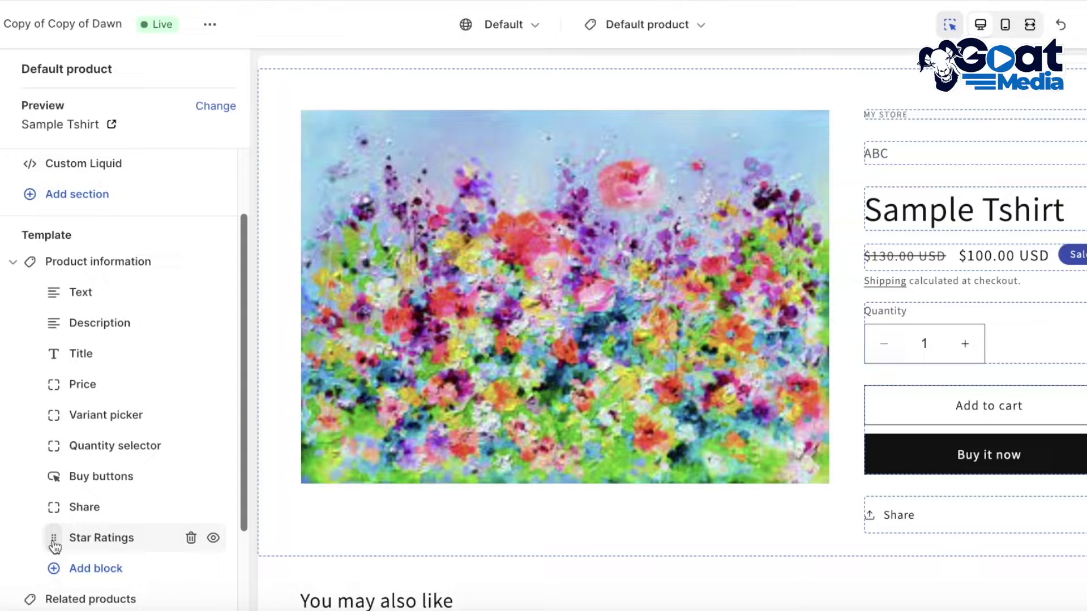
left_click_drag(53, 542, 64, 316)
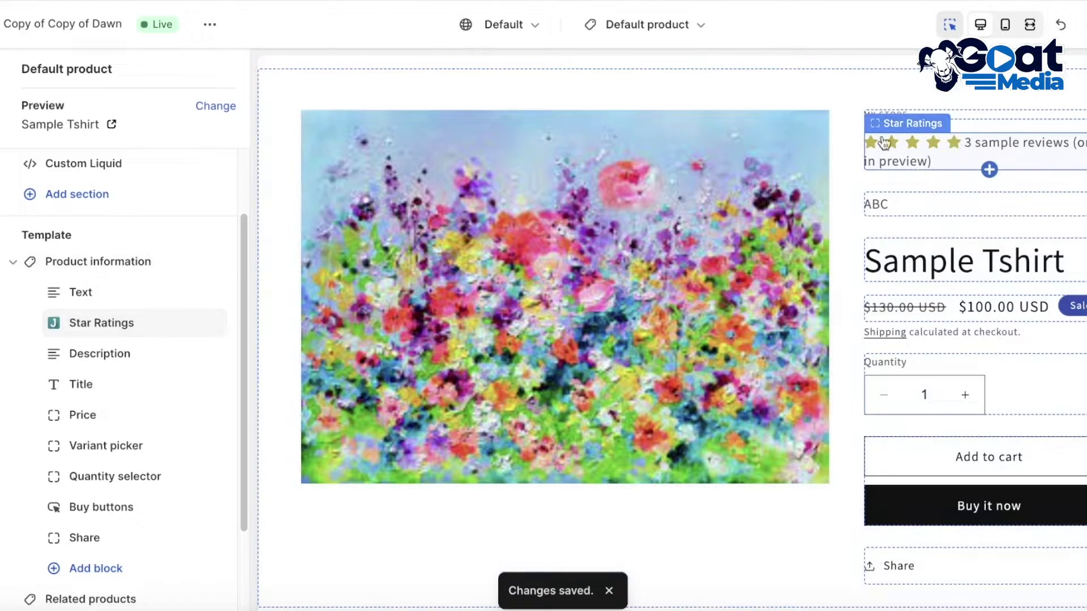
left_click_drag(50, 324, 1035, 110)
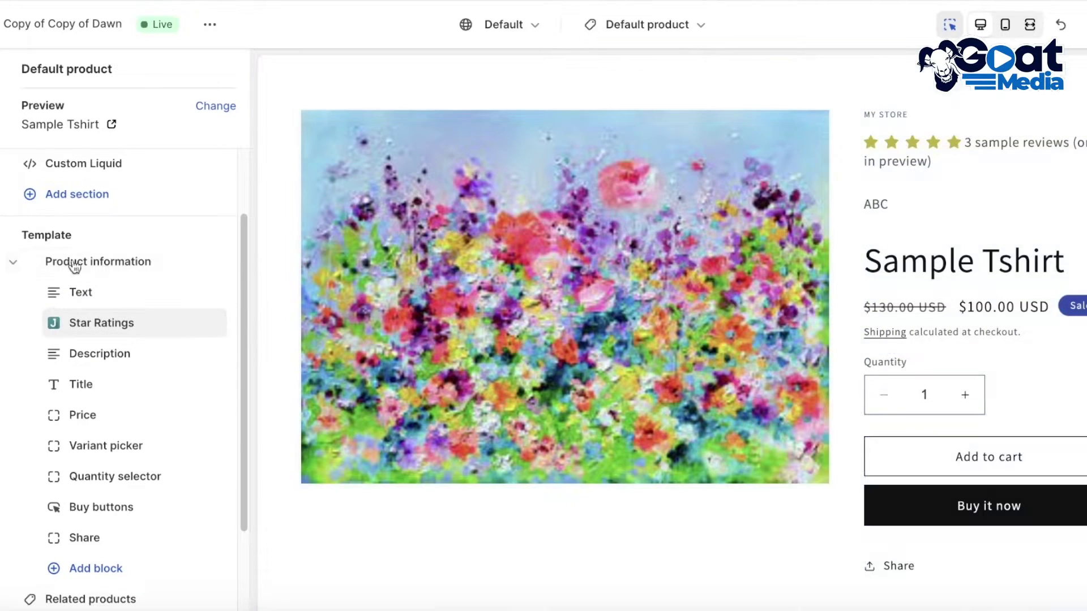
left_click(194, 293)
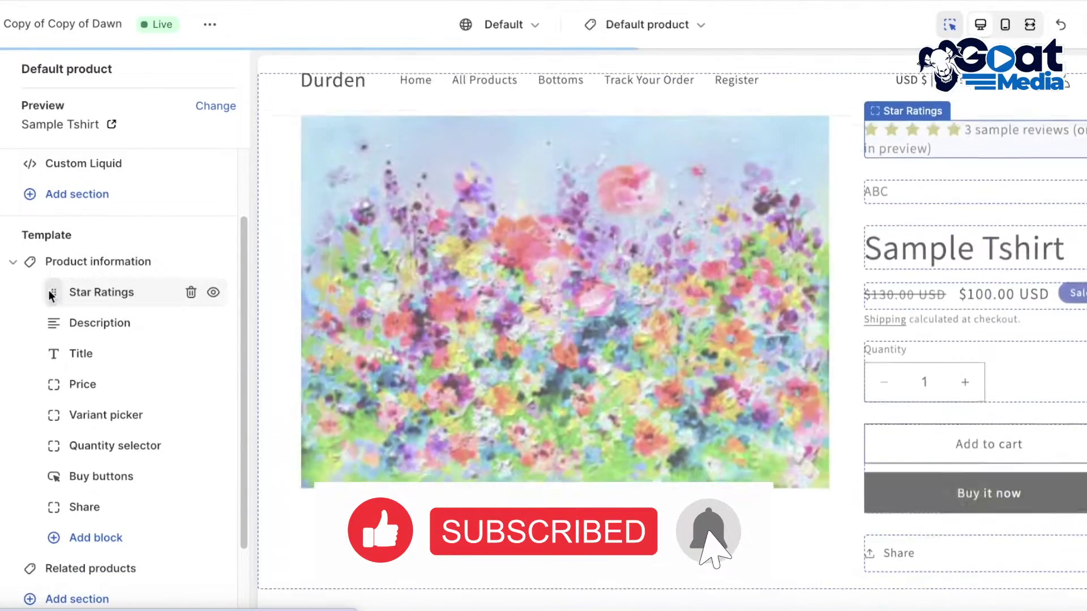
left_click_drag(51, 294, 51, 348)
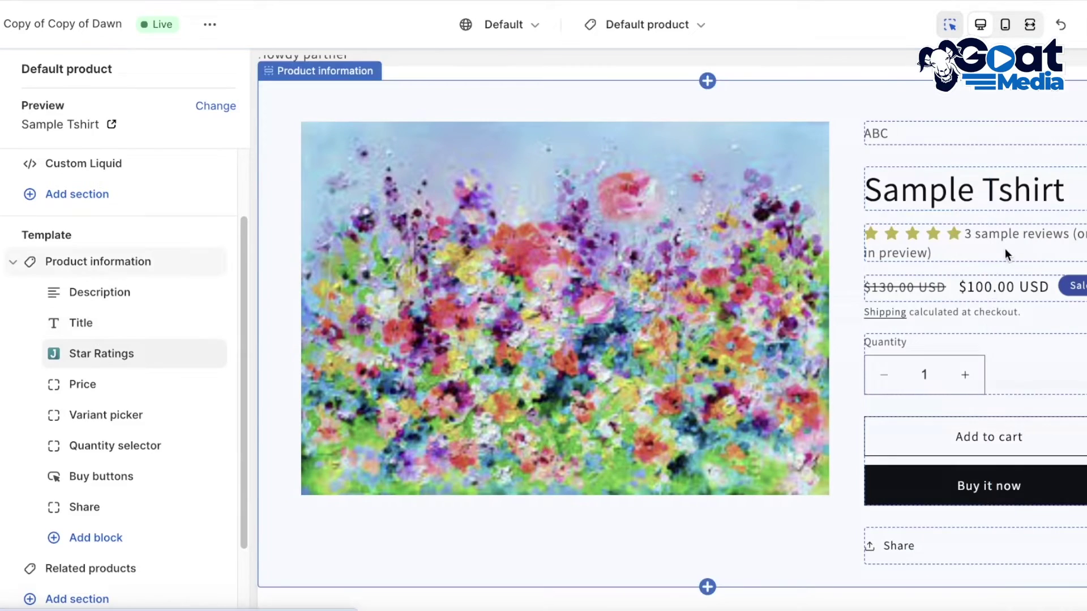
left_click(1010, 238)
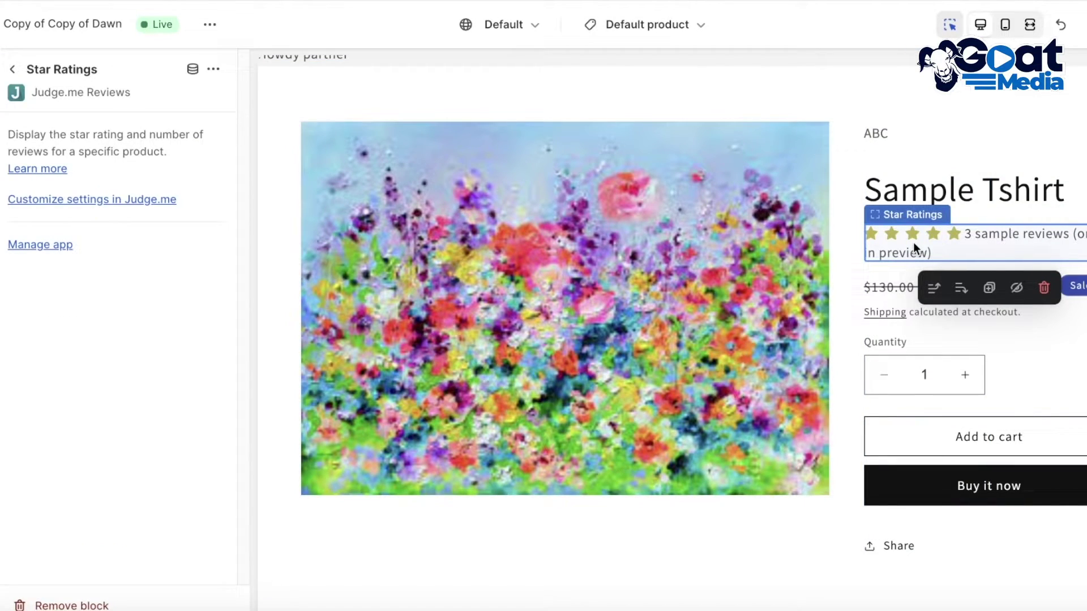
left_click(10, 79)
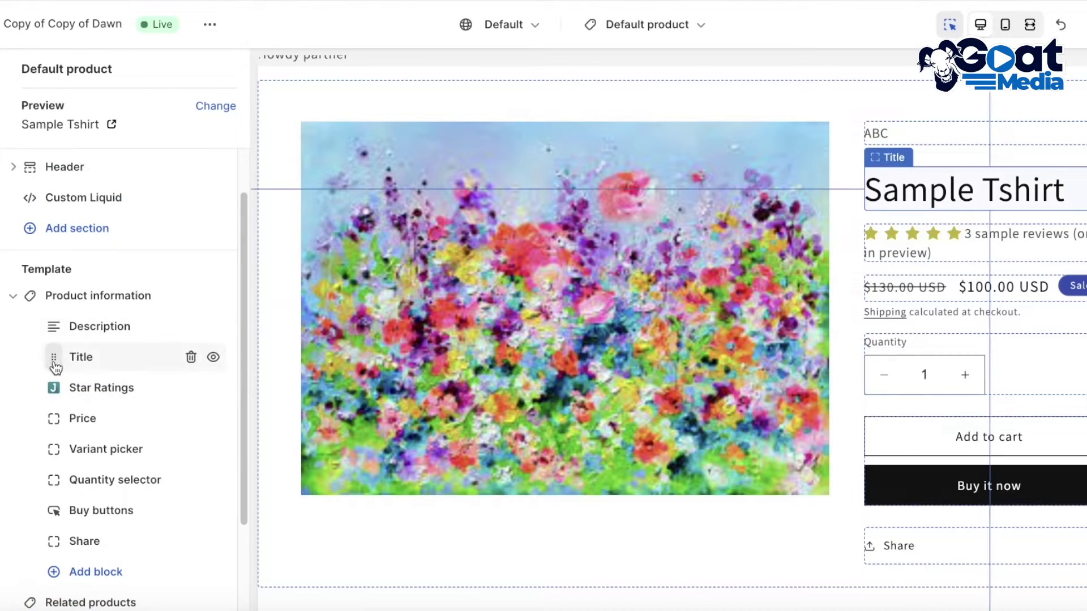
Step: Add a Judge.me Review Widget block at the end of Product information
scroll(566, 311, "down", 2)
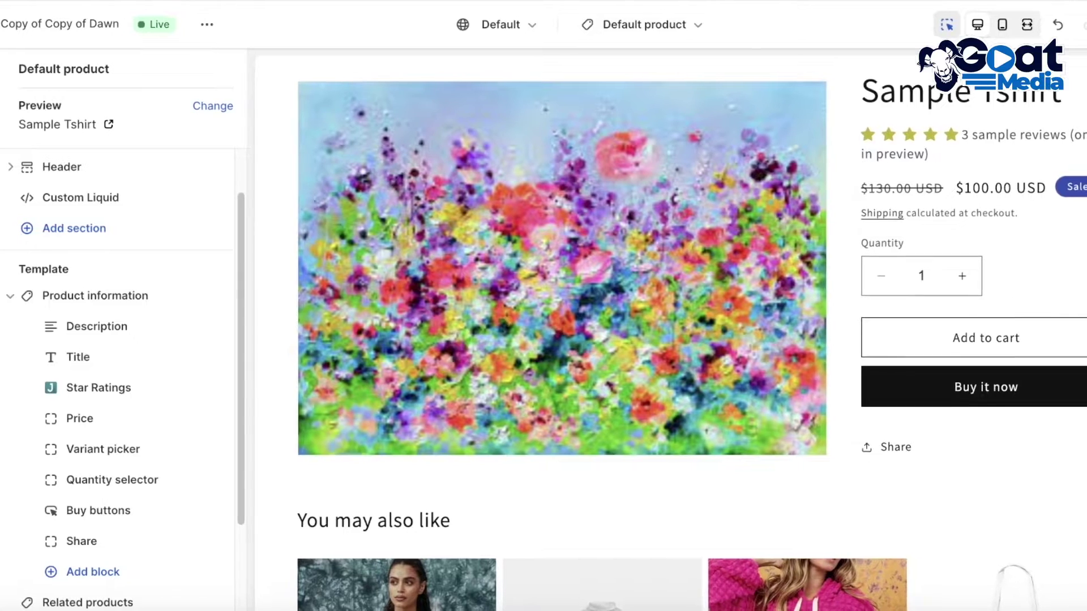
scroll(640, 379, "down", 3)
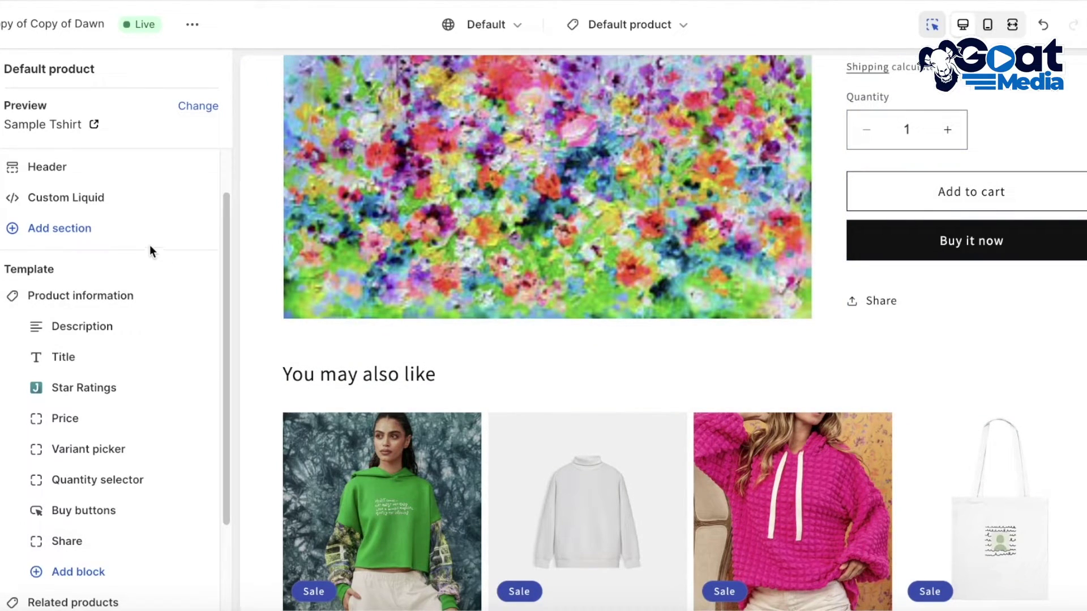
scroll(148, 244, "down", 3)
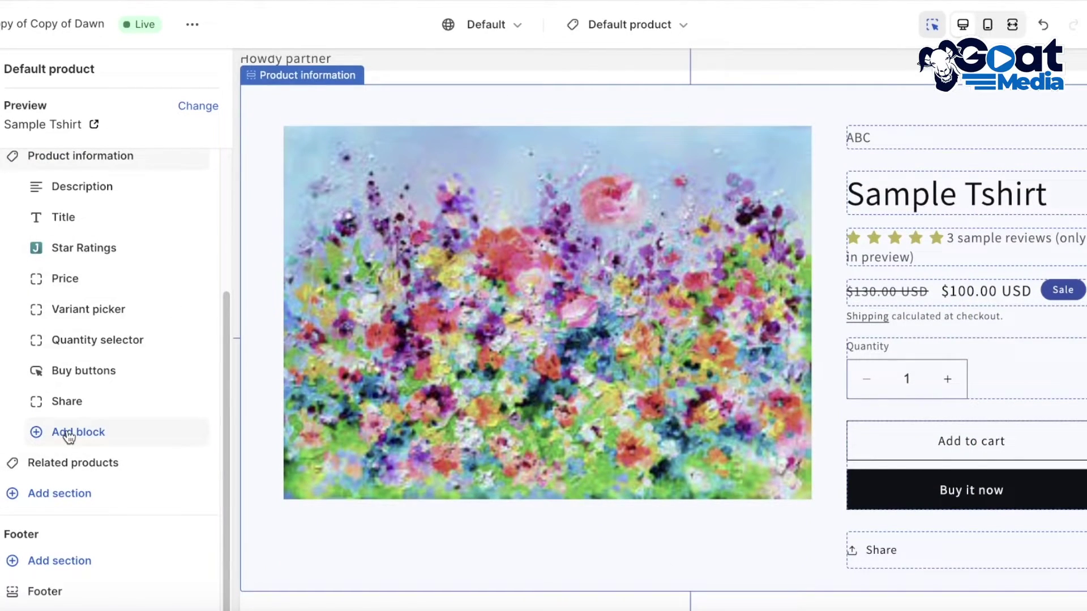
left_click(69, 435)
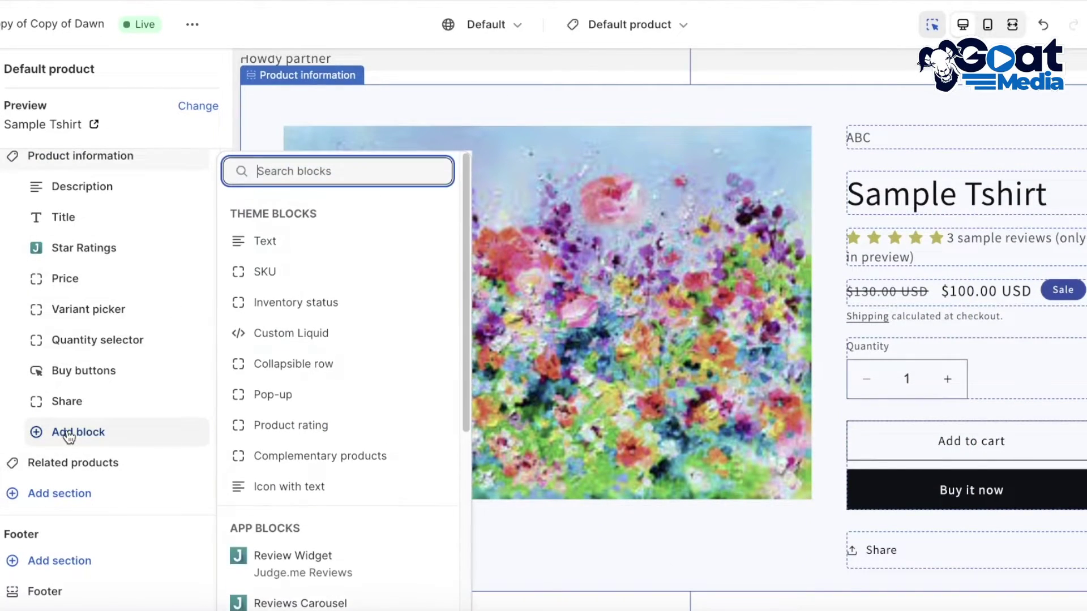
left_click(318, 569)
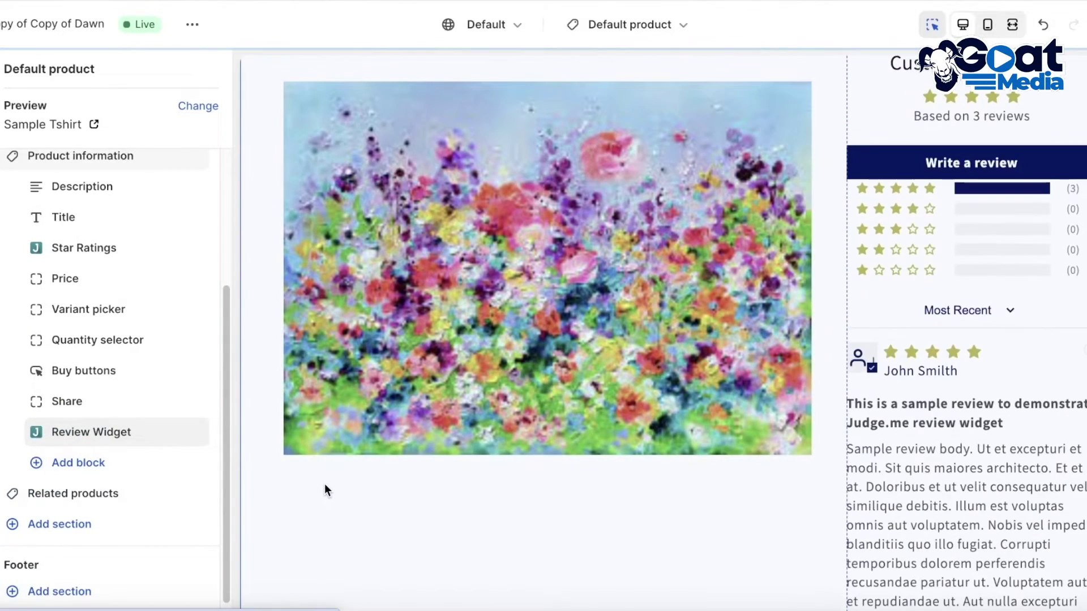
scroll(993, 382, "up", 3)
scroll(965, 310, "down", 5)
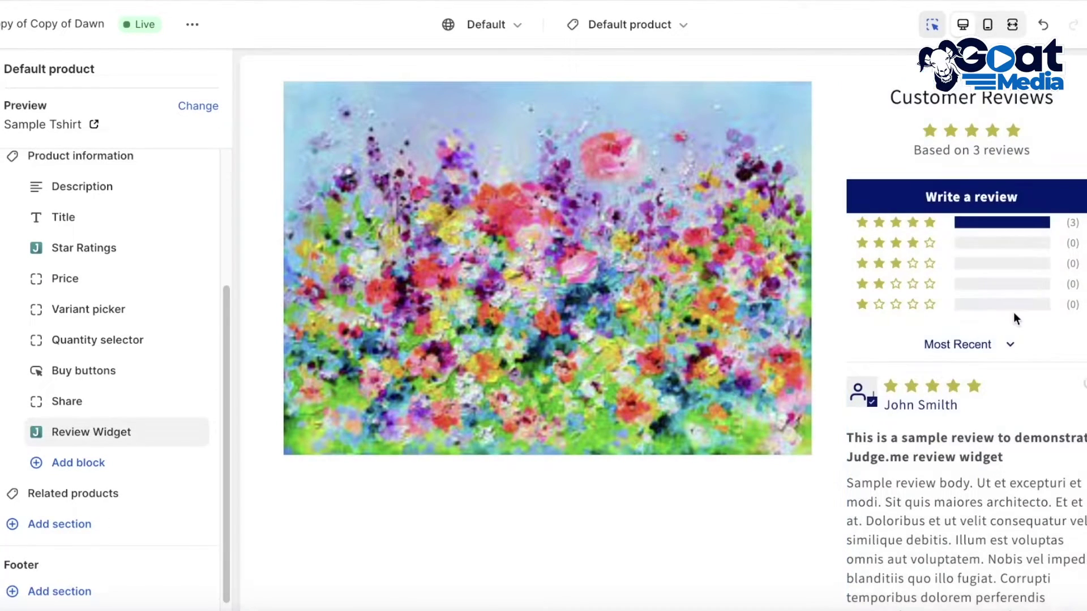
scroll(996, 232, "down", 10)
scroll(996, 543, "down", 2)
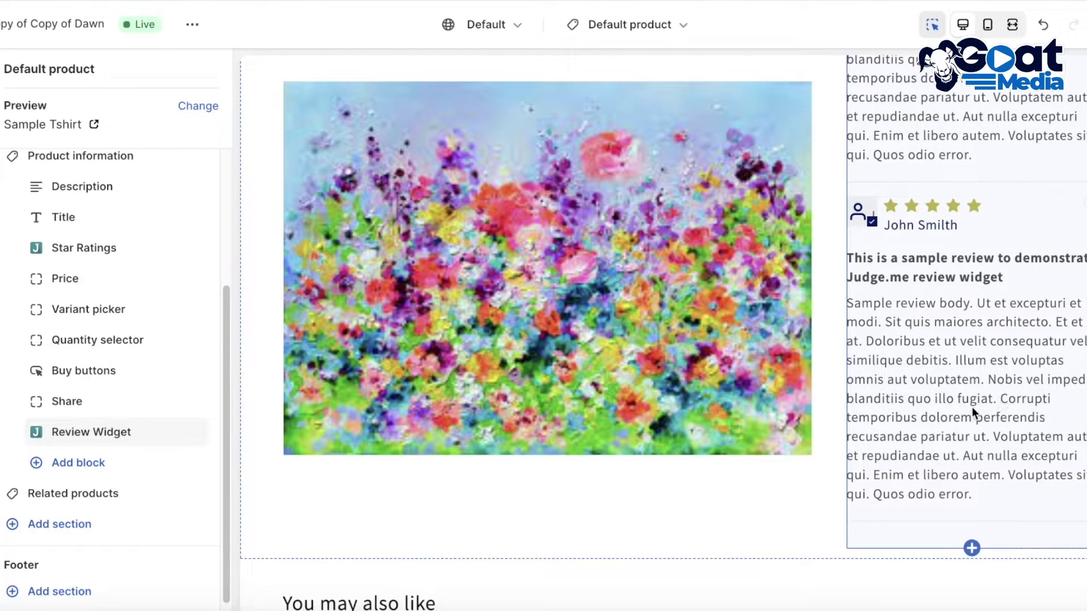
Step: Move the Review Widget out of Product information into its own Apps section above Related products
left_click(179, 435)
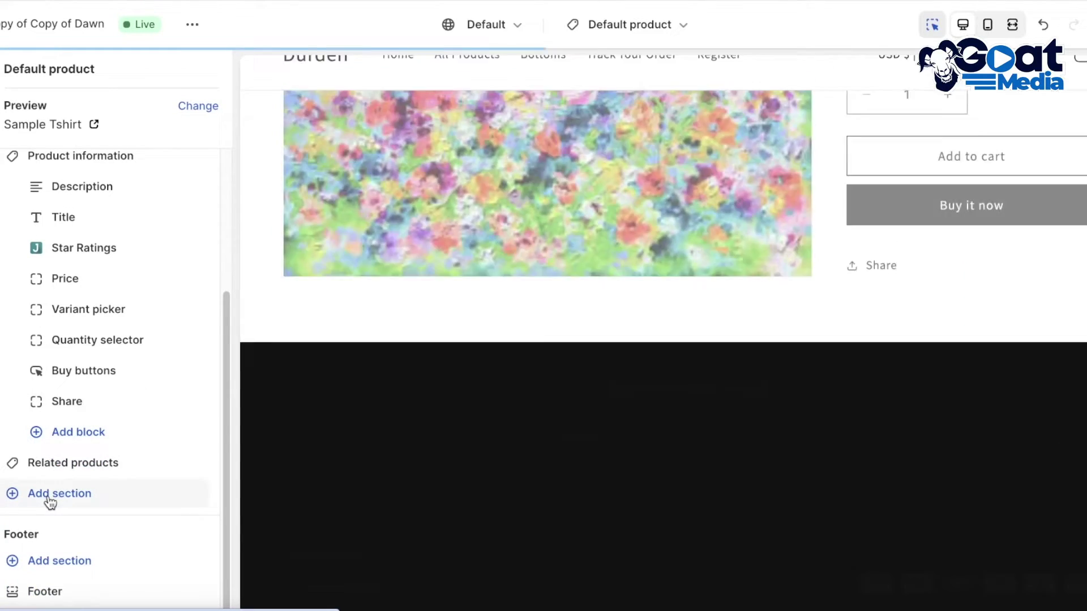
left_click(50, 494)
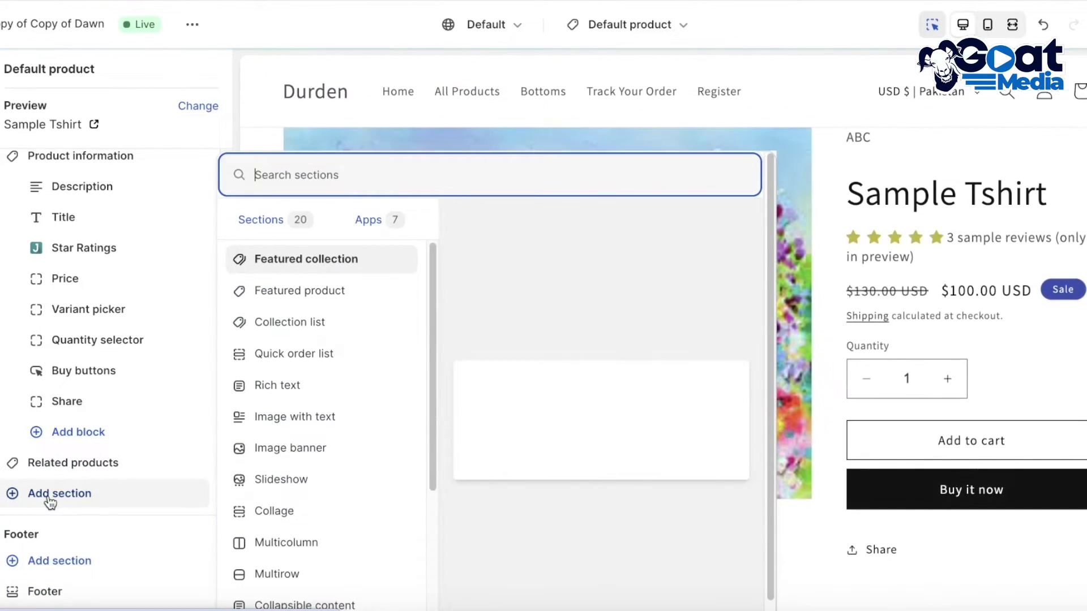
left_click(384, 220)
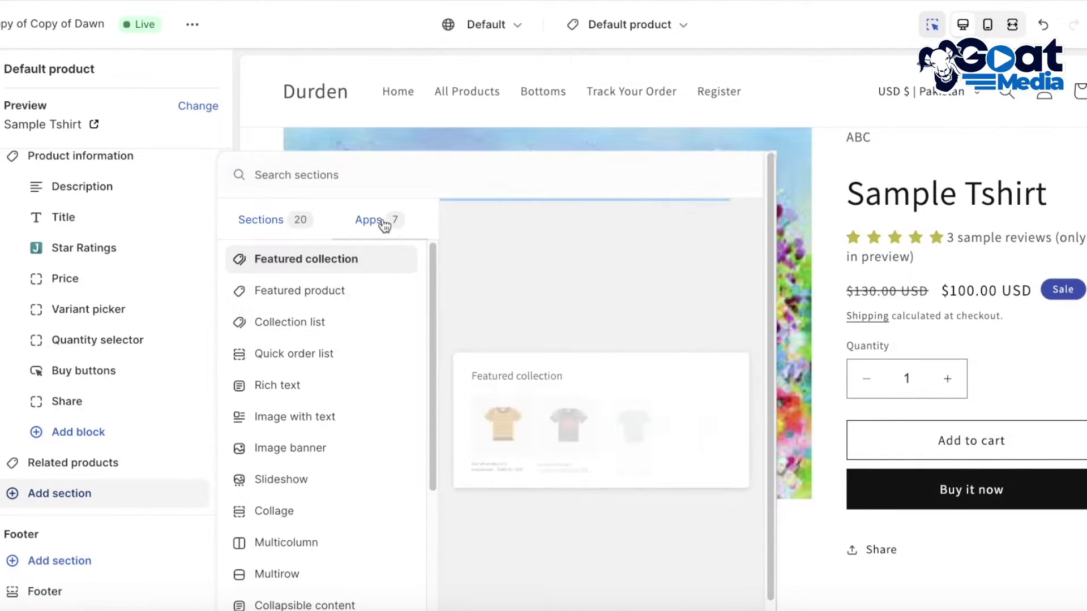
left_click(332, 261)
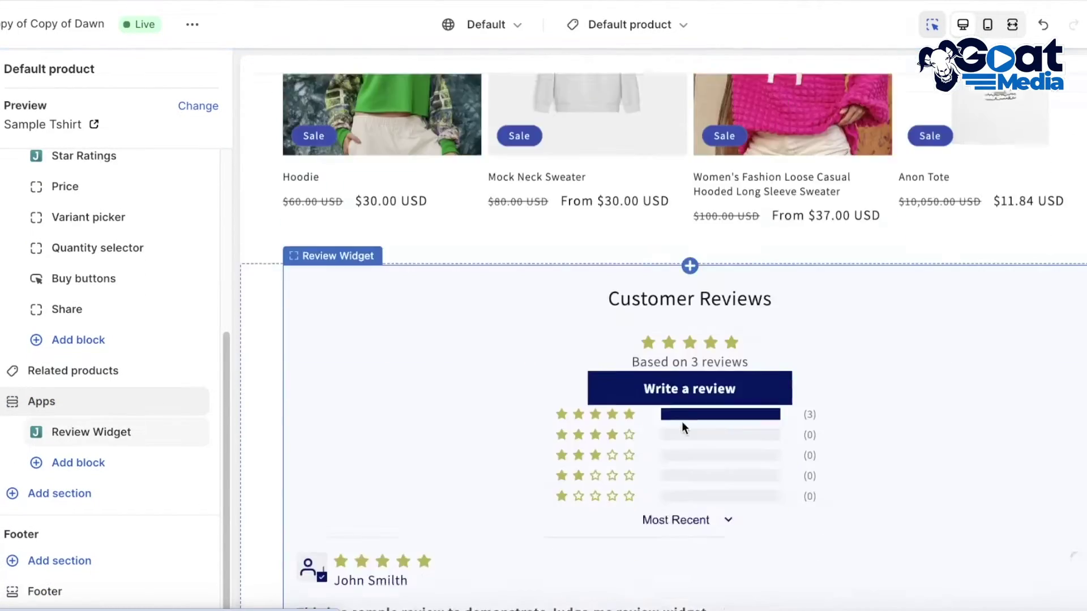
scroll(275, 351, "up", 5)
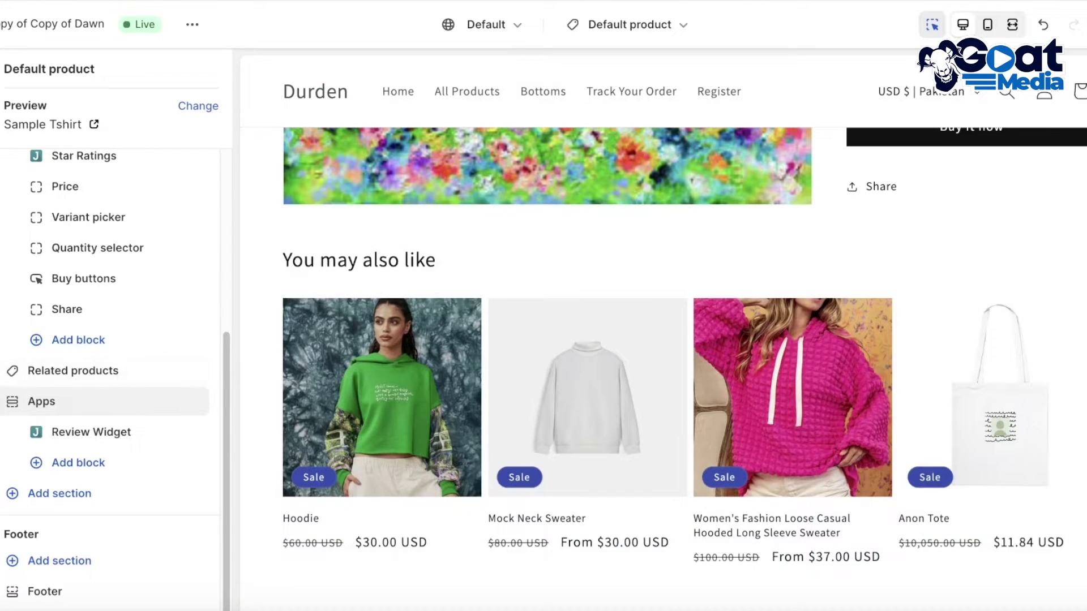
mouse_move(17, 403)
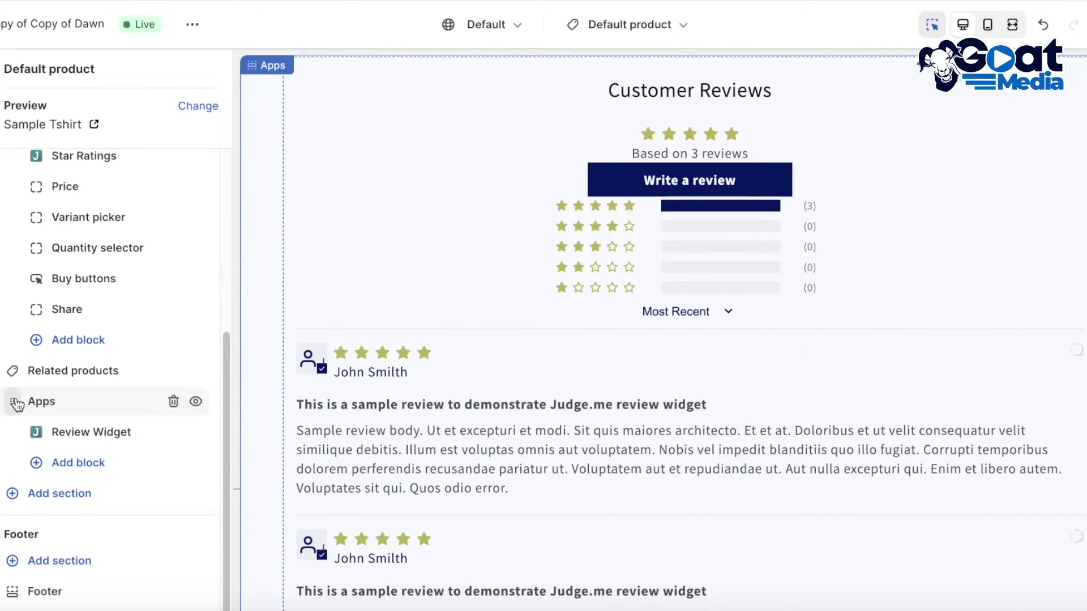
left_click_drag(17, 403, 17, 428)
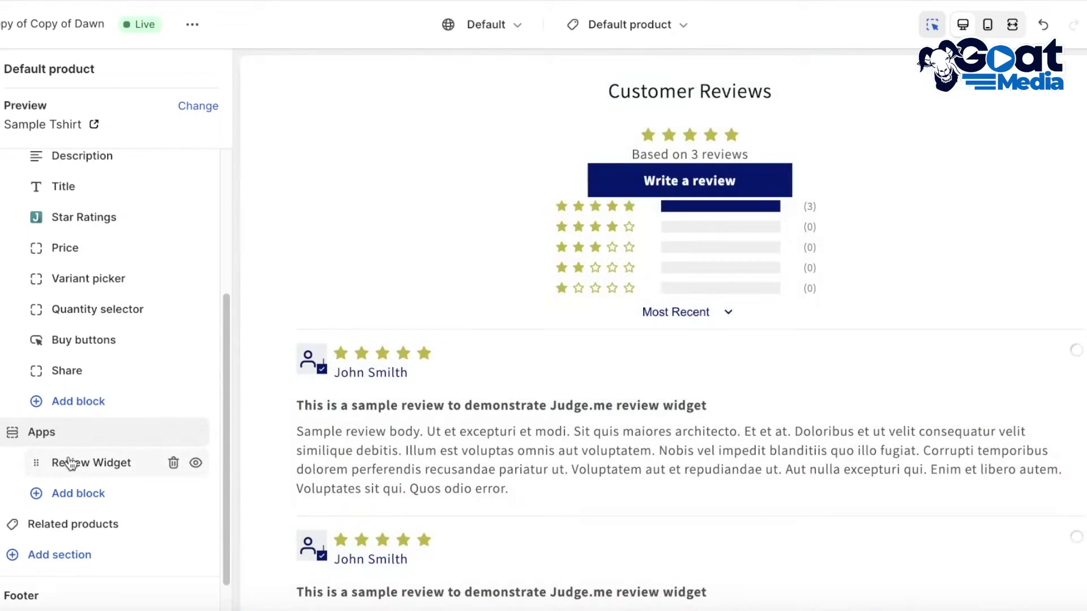
scroll(1051, 358, "up", 10)
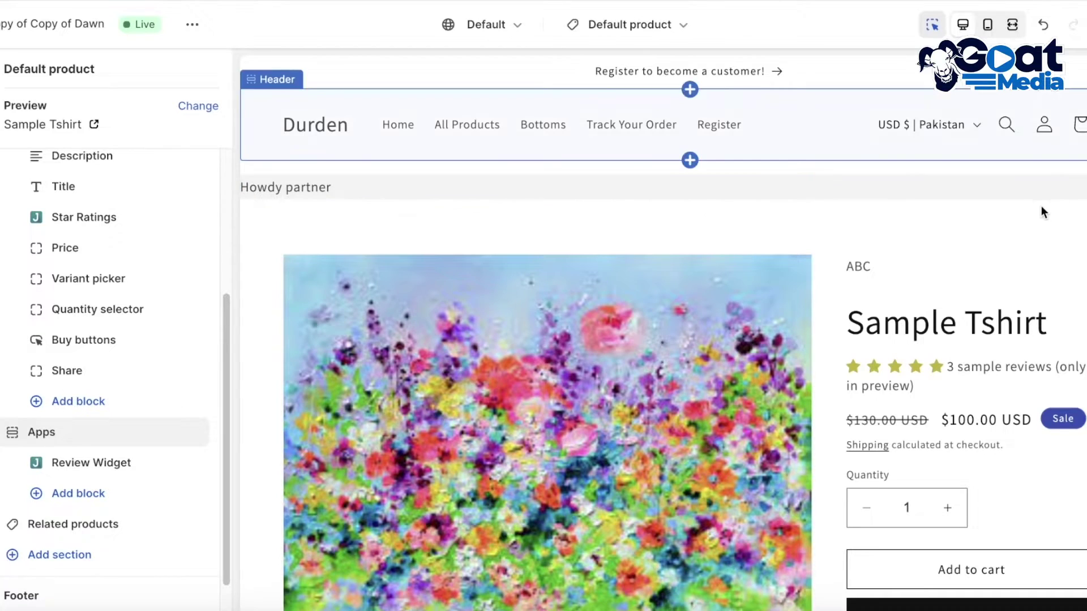
scroll(1041, 205, "down", 3)
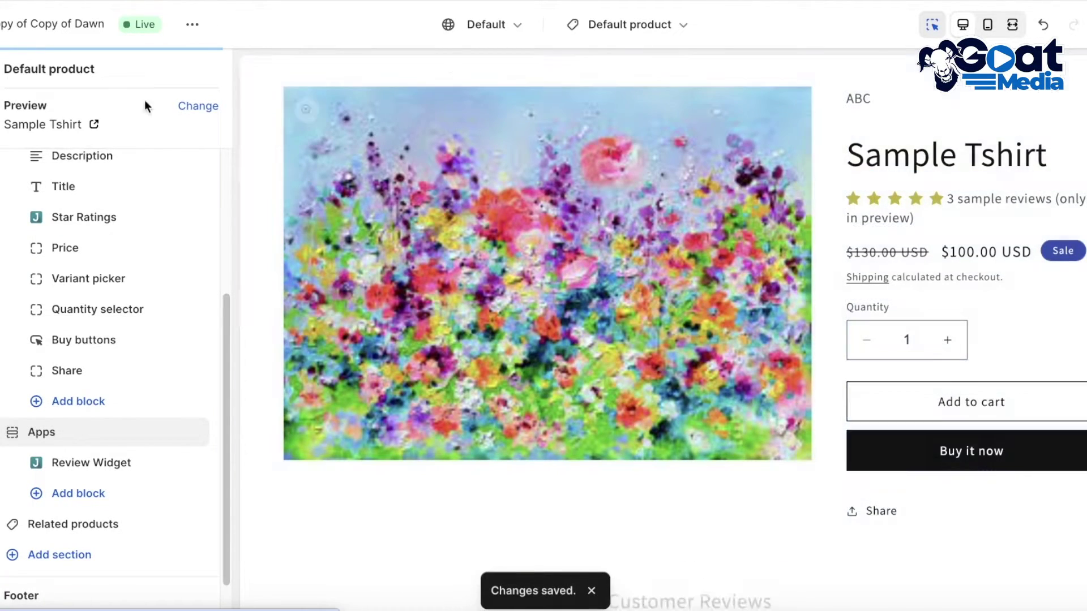
Step: Exit the theme editor, check the Sample Tshirt storefront page, and reload the Themes page
left_click(2, 35)
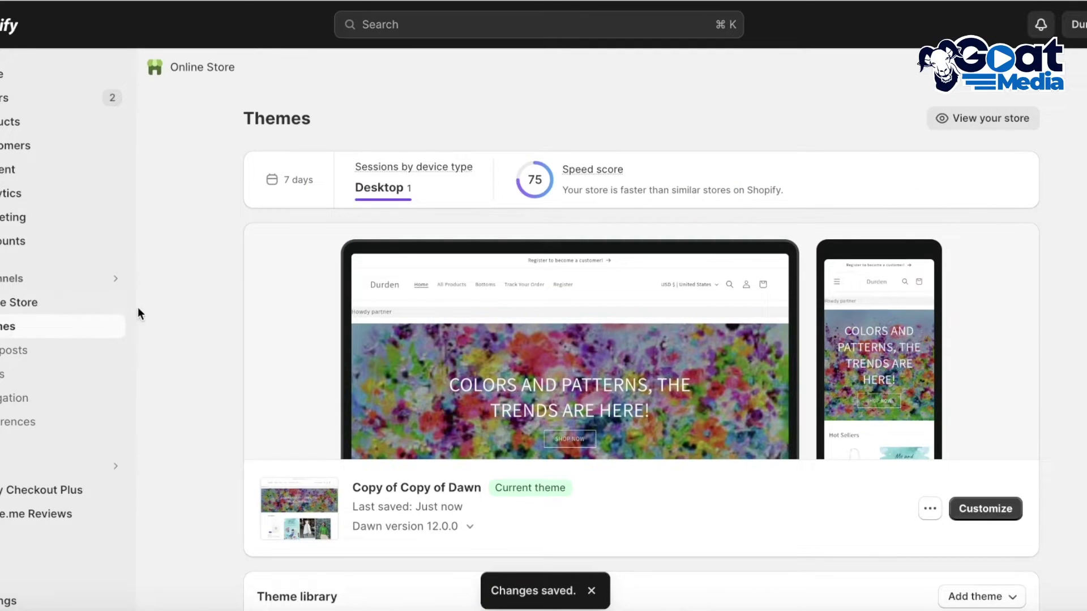
left_click(111, 302)
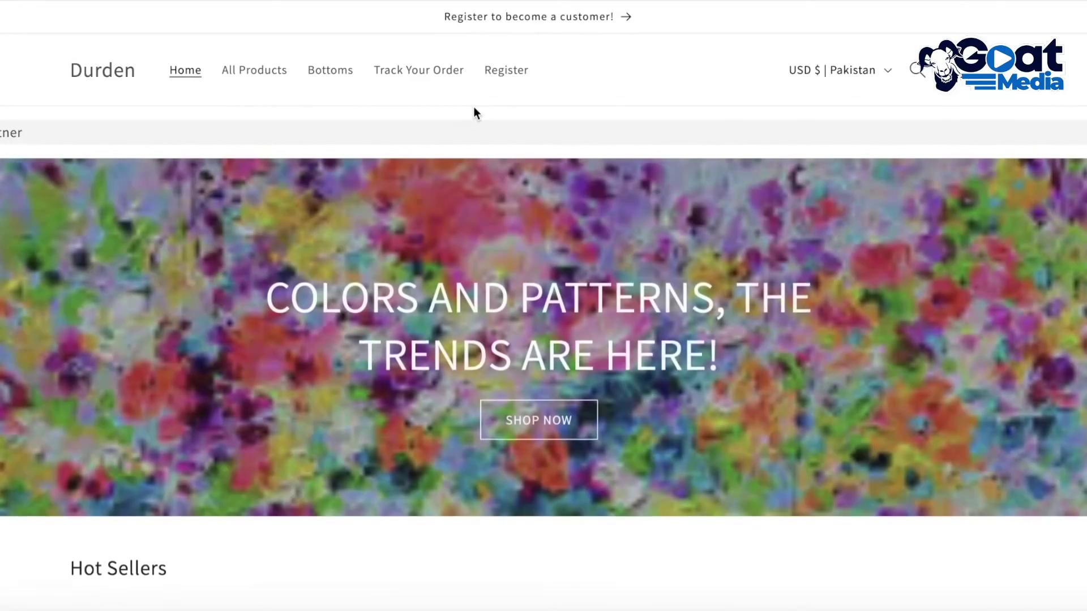
scroll(380, 153, "down", 15)
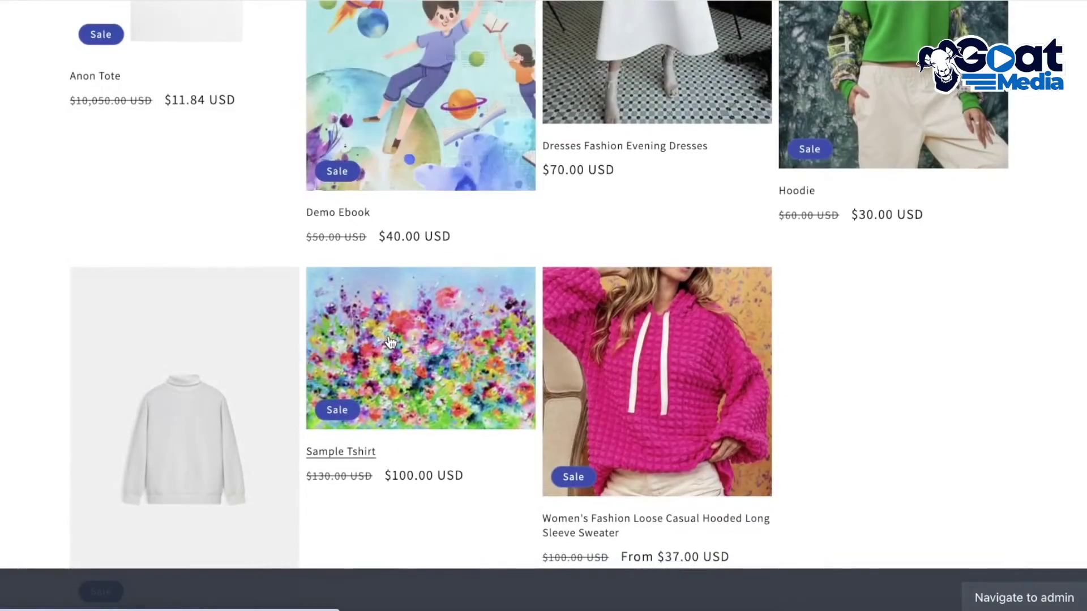
left_click(389, 342)
scroll(784, 192, "down", 3)
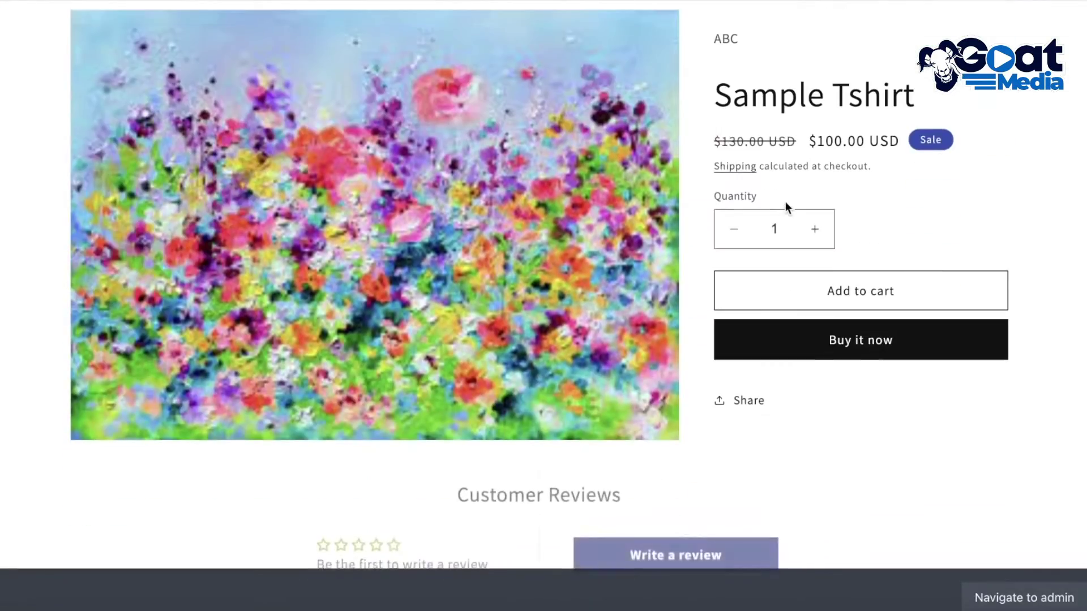
key("super+w")
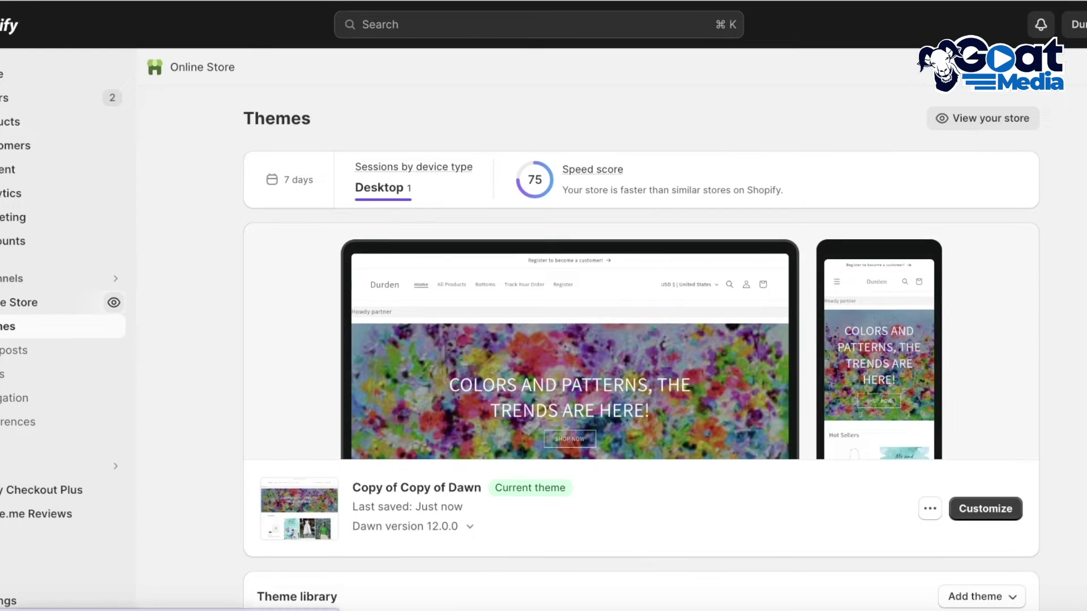
key("super+r")
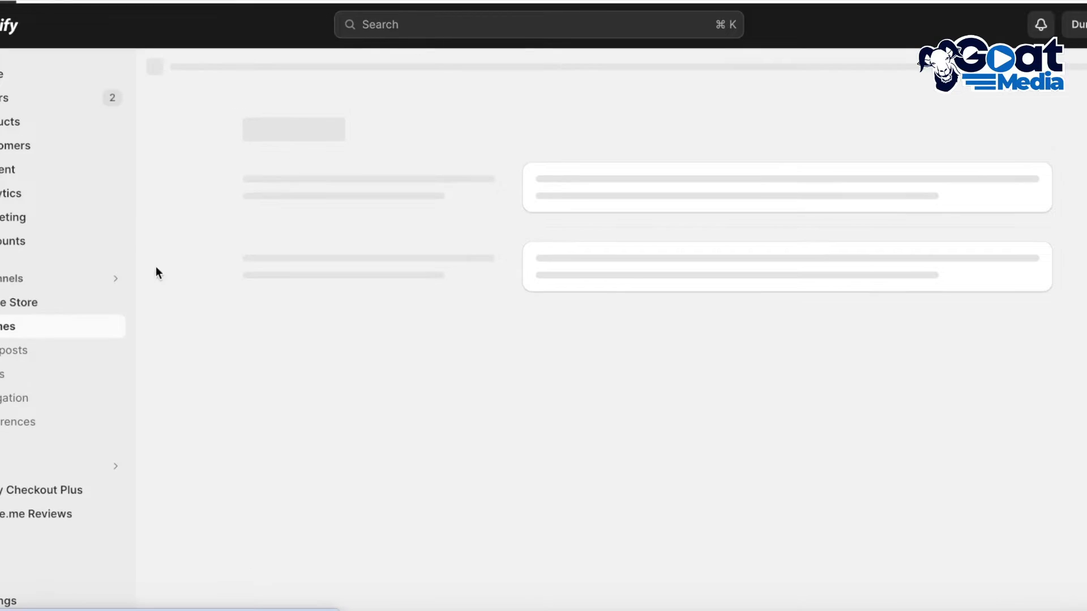
Step: Check the Customer Reviews section on the storefront's dress product page
left_click(115, 304)
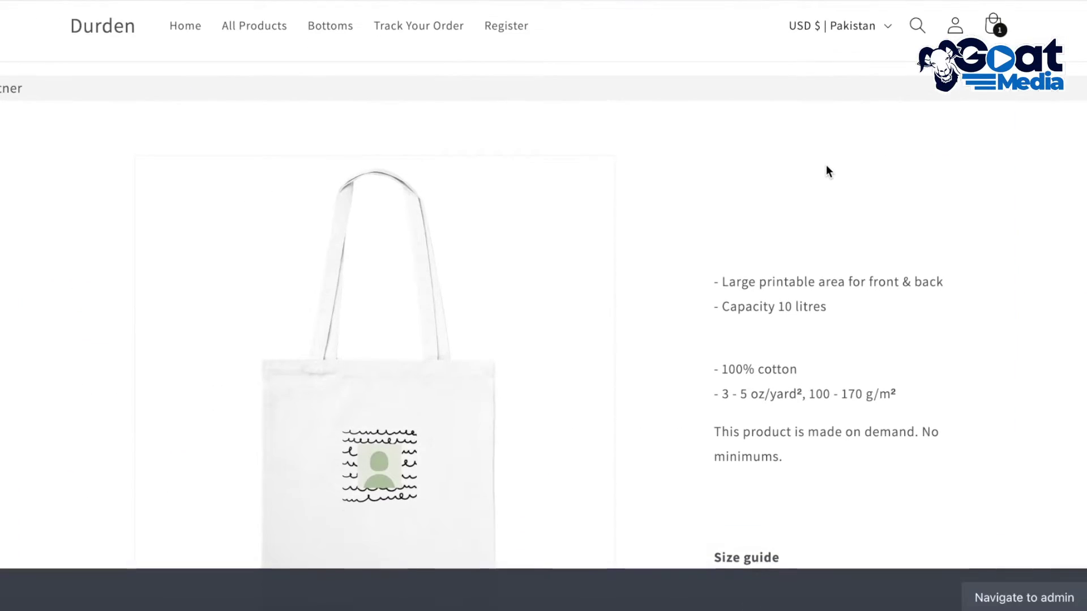
scroll(827, 164, "down", 10)
scroll(820, 164, "down", 10)
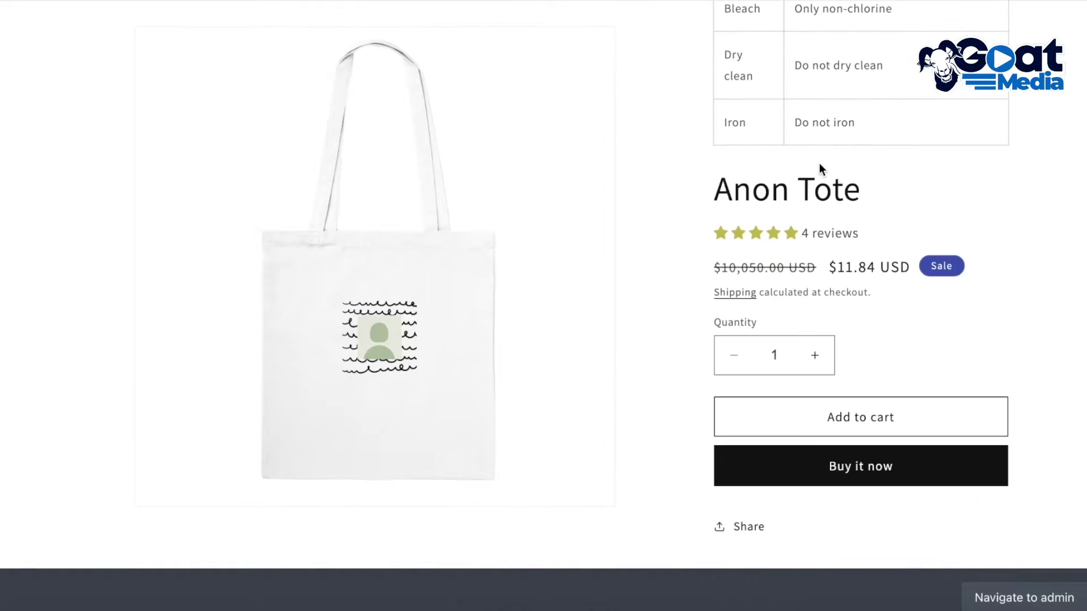
scroll(814, 162, "down", 1)
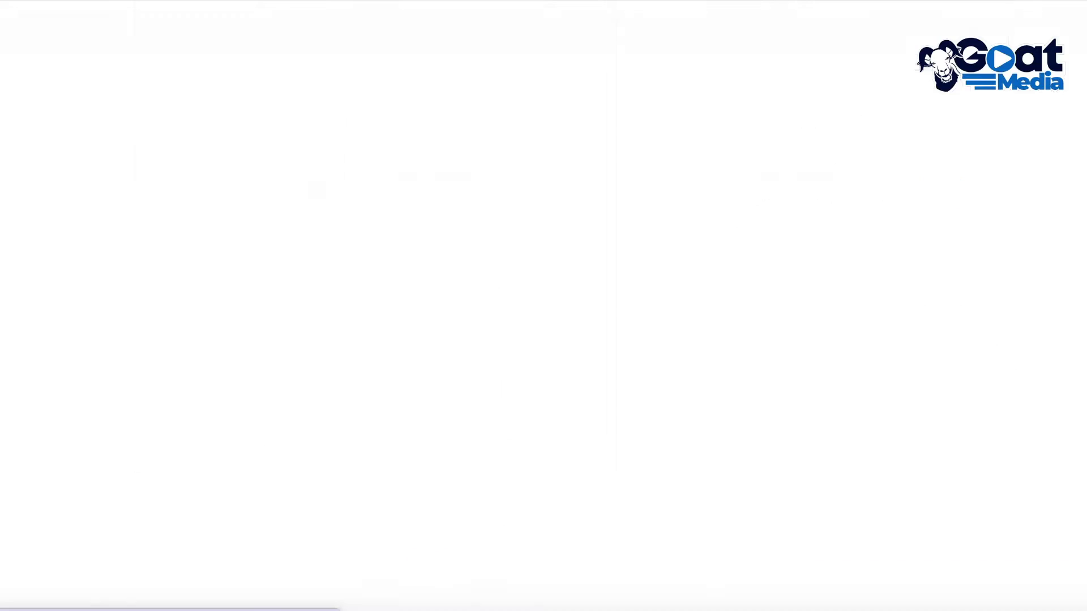
left_click(686, 328)
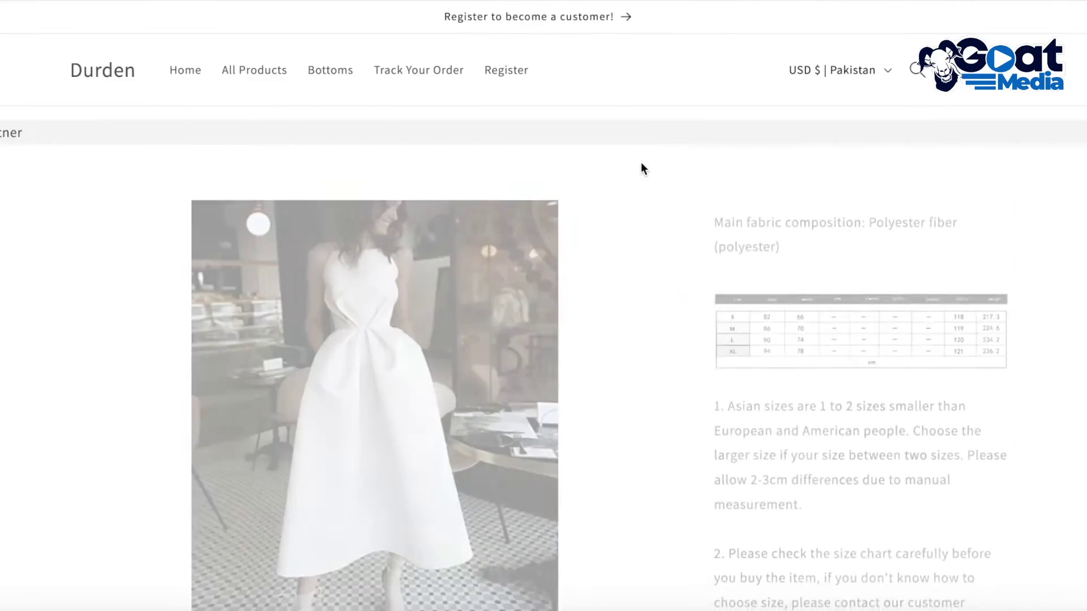
scroll(645, 170, "down", 3)
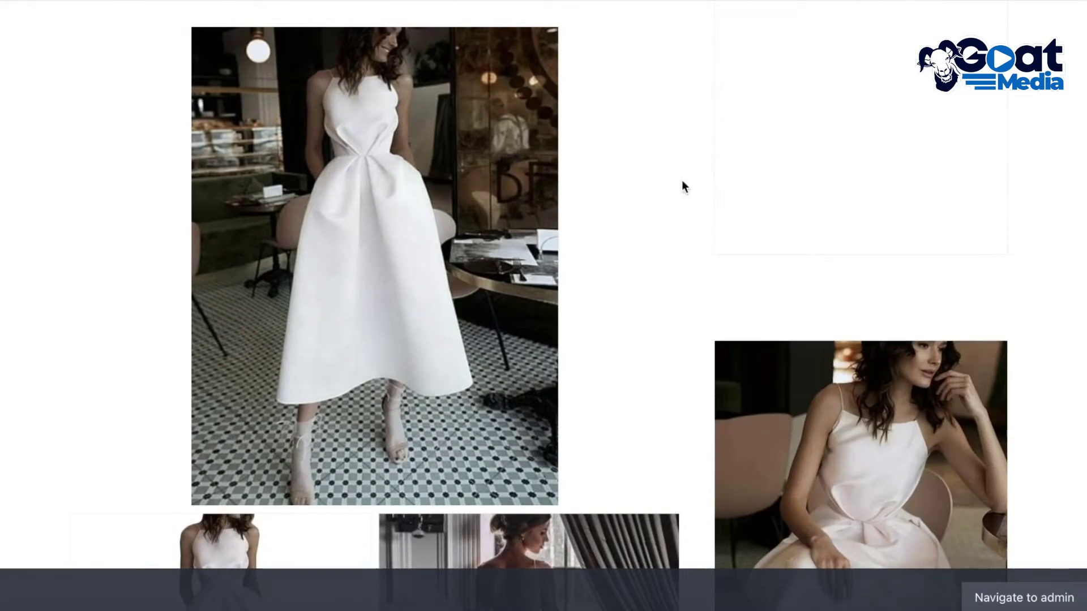
scroll(719, 190, "down", 10)
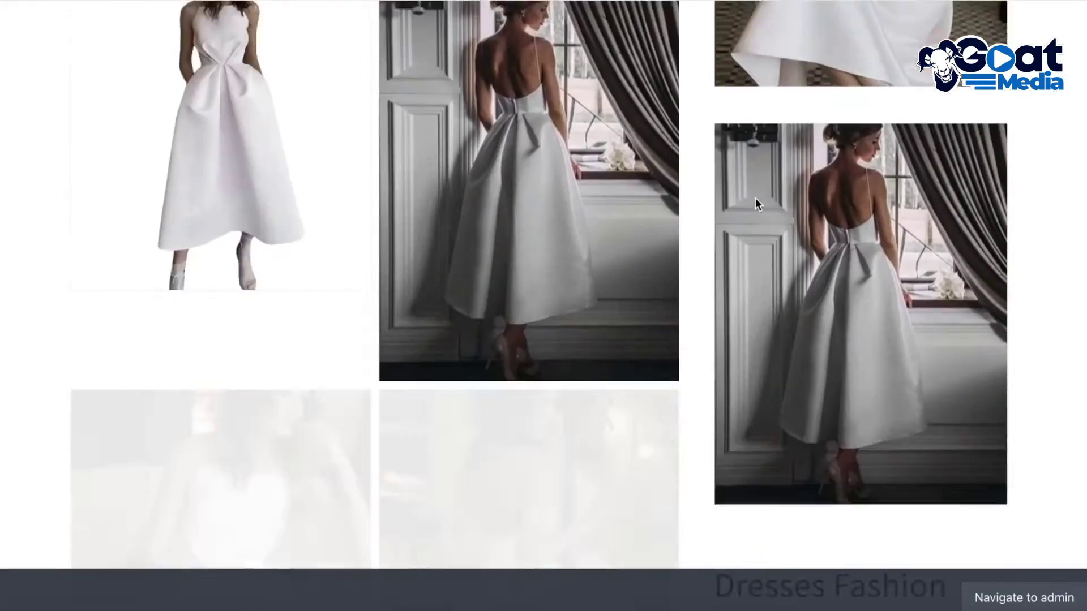
scroll(1044, 221, "up", 3)
scroll(1044, 225, "up", 10)
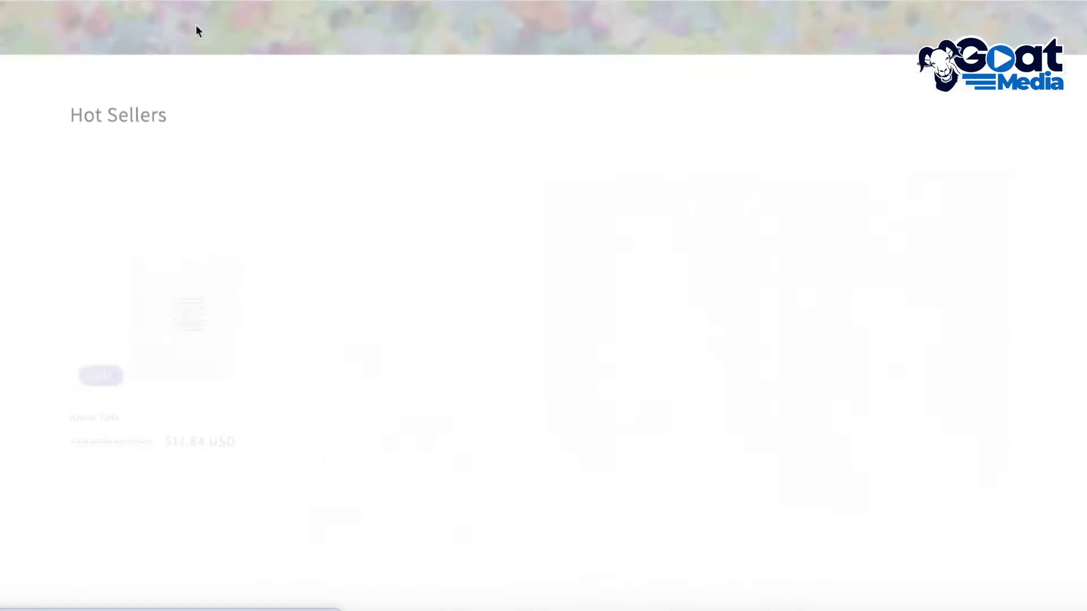
scroll(374, 233, "down", 3)
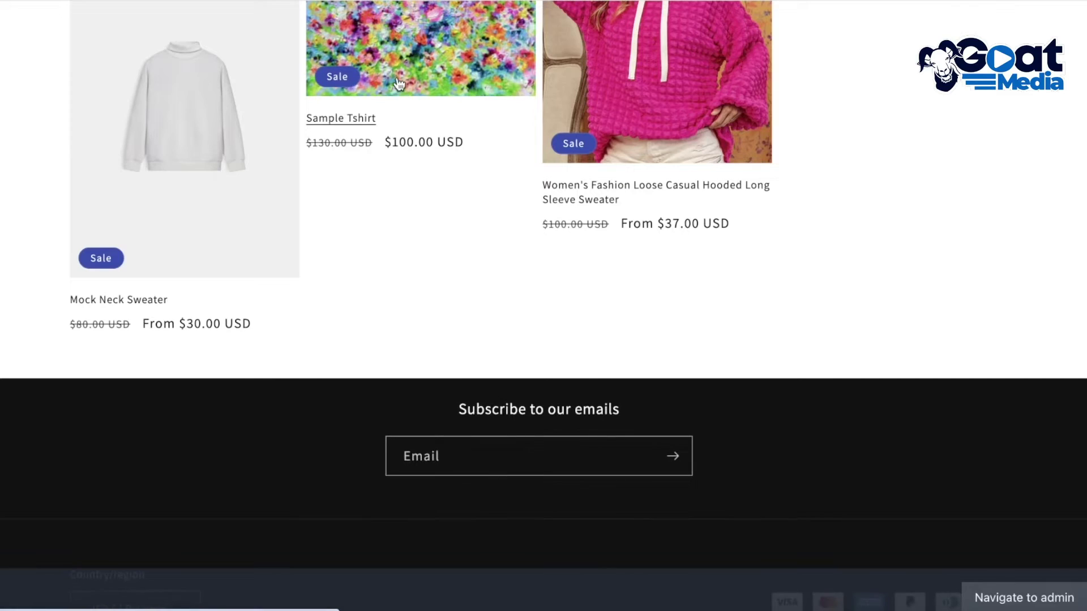
scroll(543, 306, "down", 3)
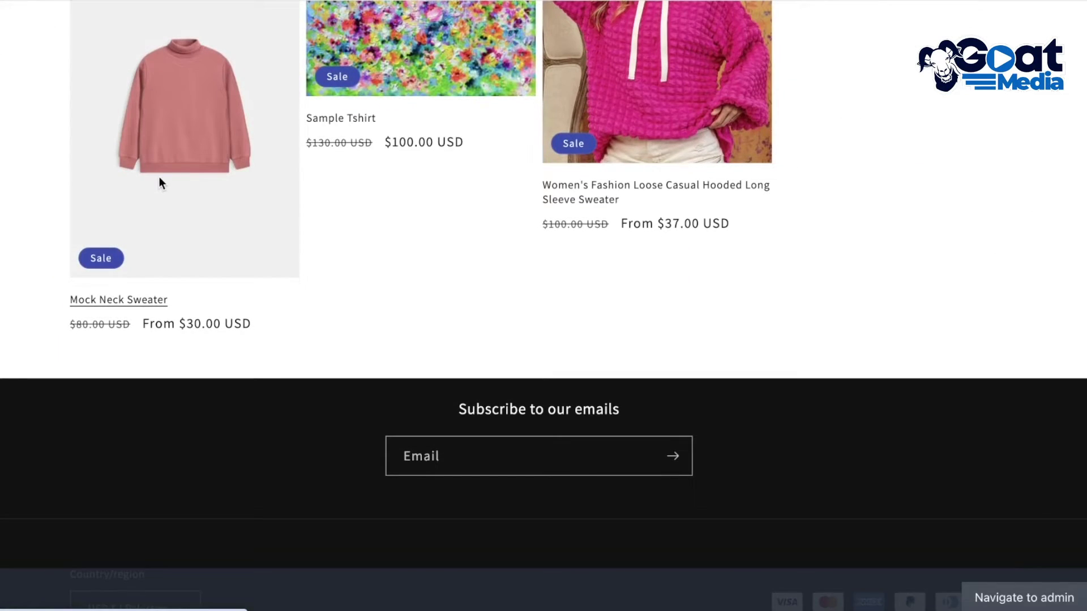
Step: Check the Mock Neck Sweater product page's reviews on the storefront
left_click(158, 177)
scroll(778, 270, "down", 7)
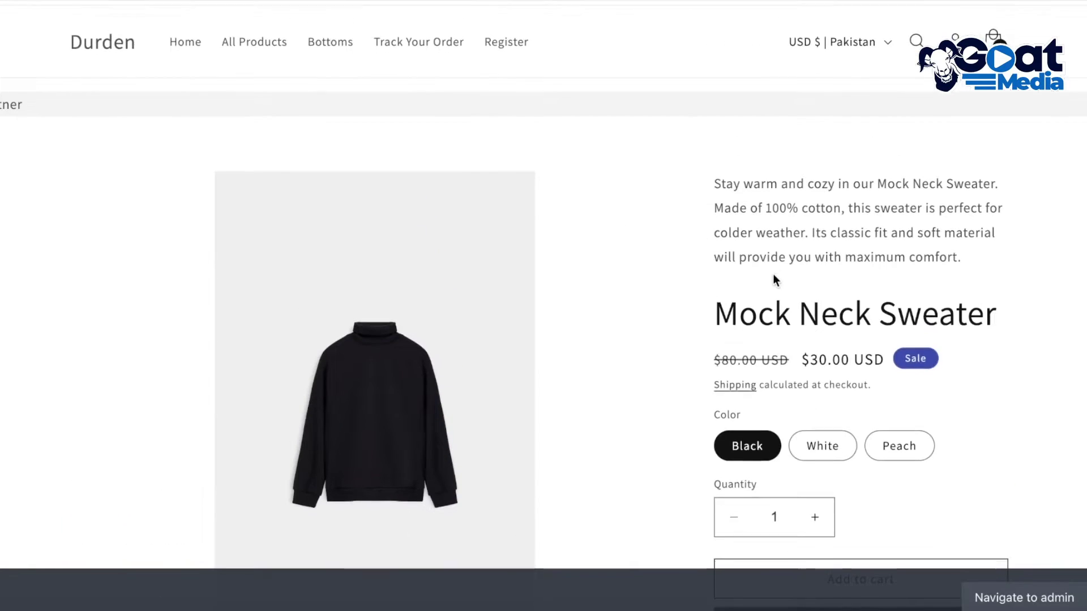
scroll(773, 274, "down", 7)
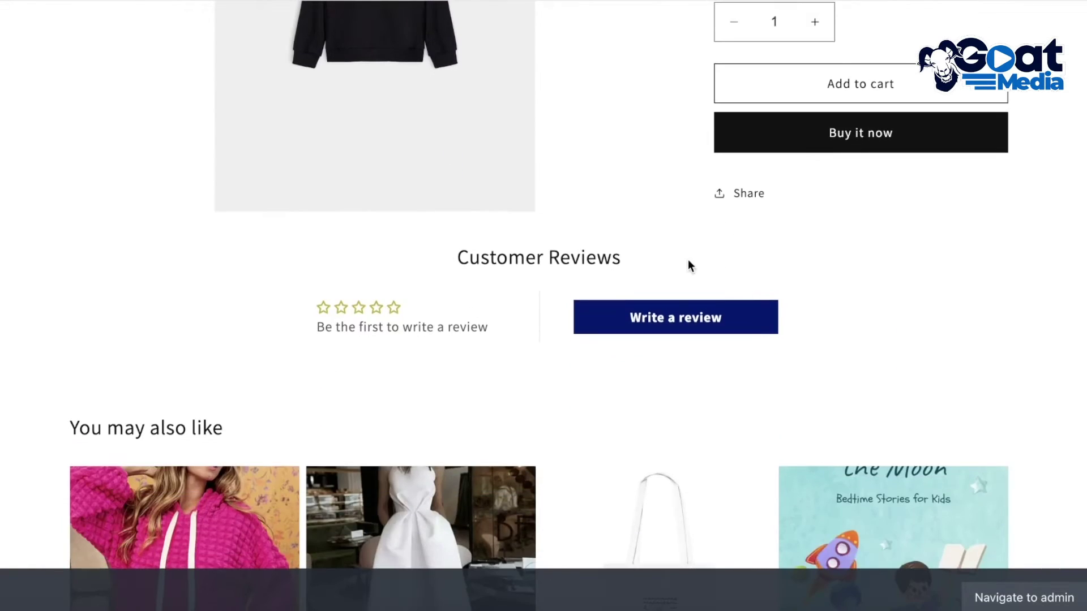
scroll(809, 206, "up", 10)
scroll(810, 311, "down", 1)
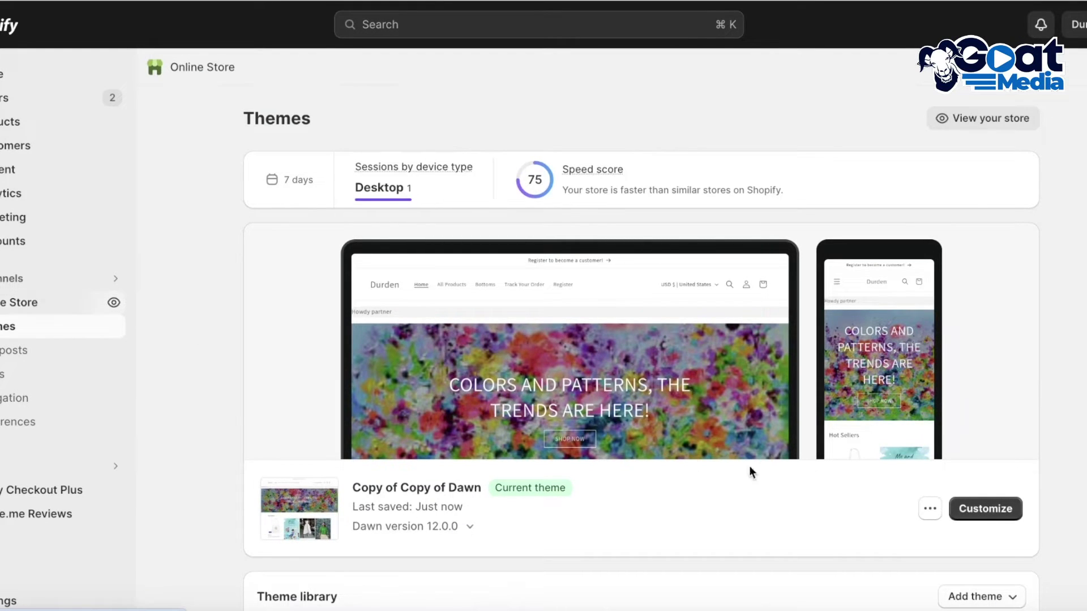
Step: Open the Default product template in the theme editor, previewing the pink hooded sweater
left_click(1003, 519)
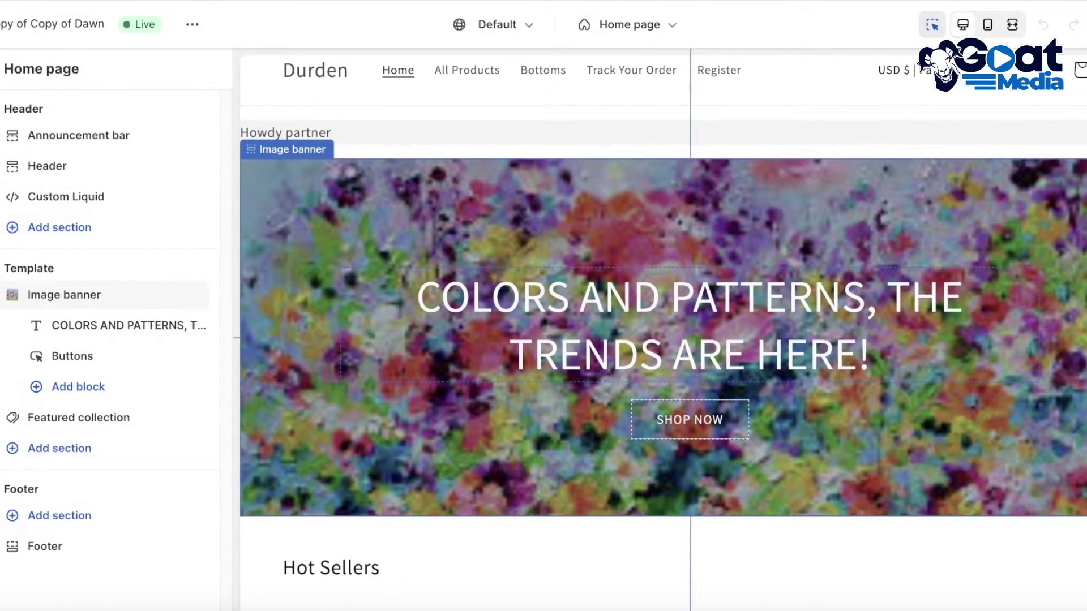
left_click(648, 25)
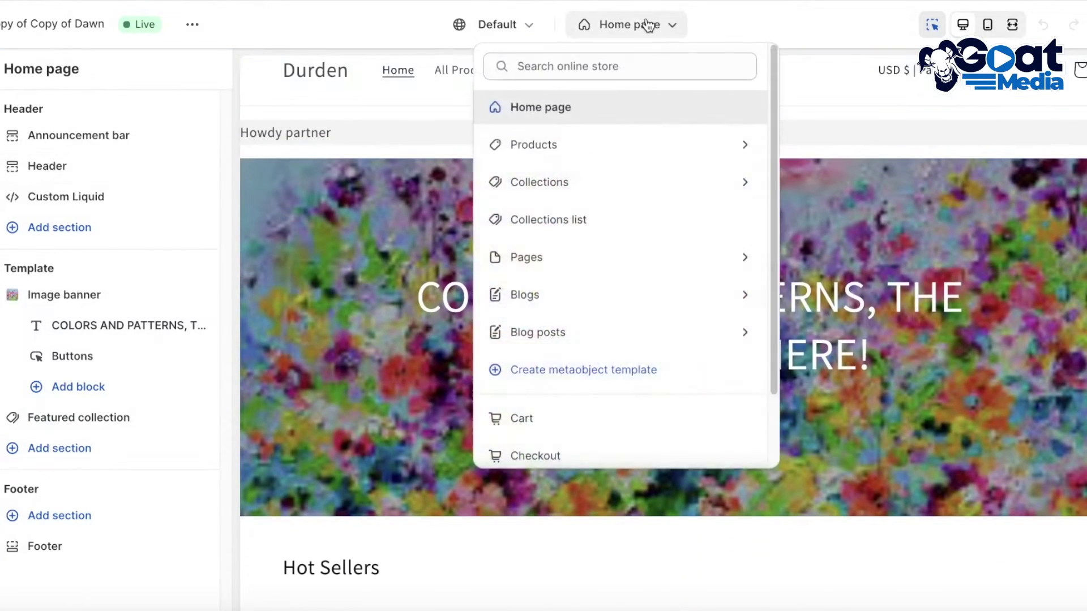
left_click(696, 146)
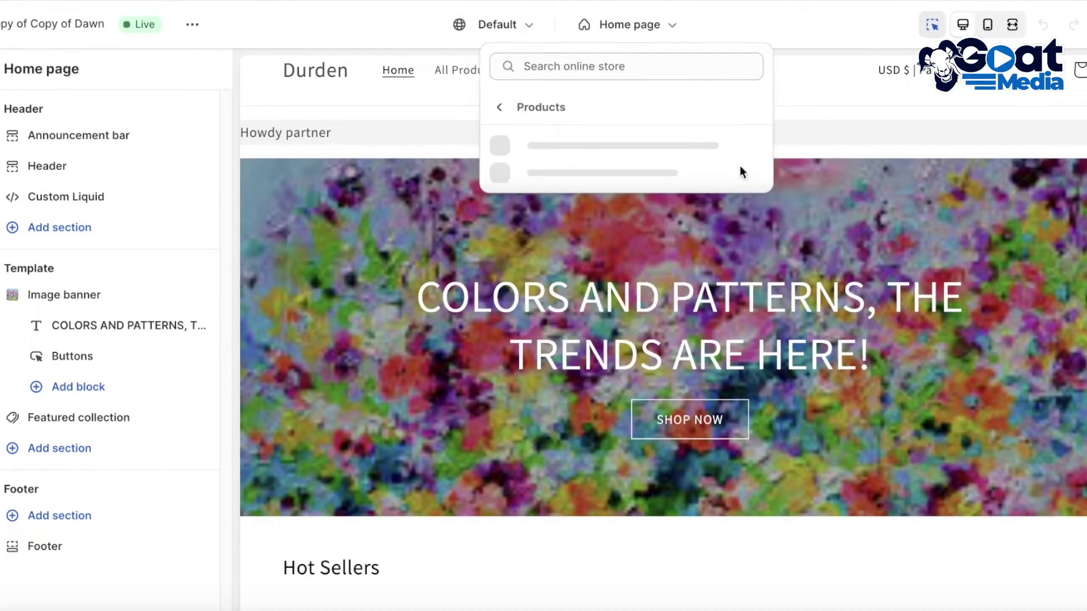
left_click(550, 283)
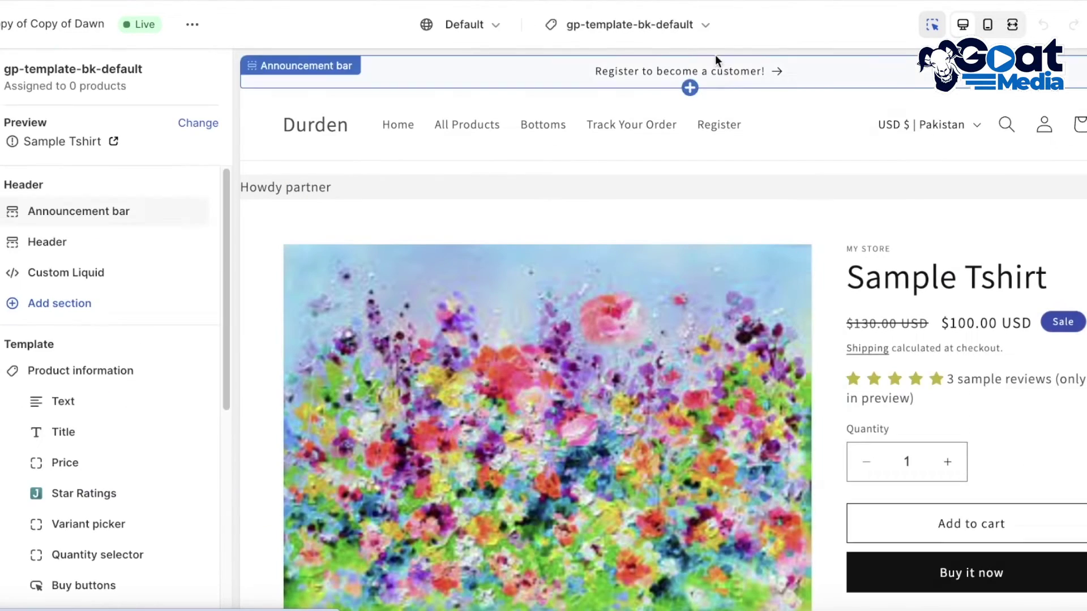
left_click(651, 25)
left_click(583, 148)
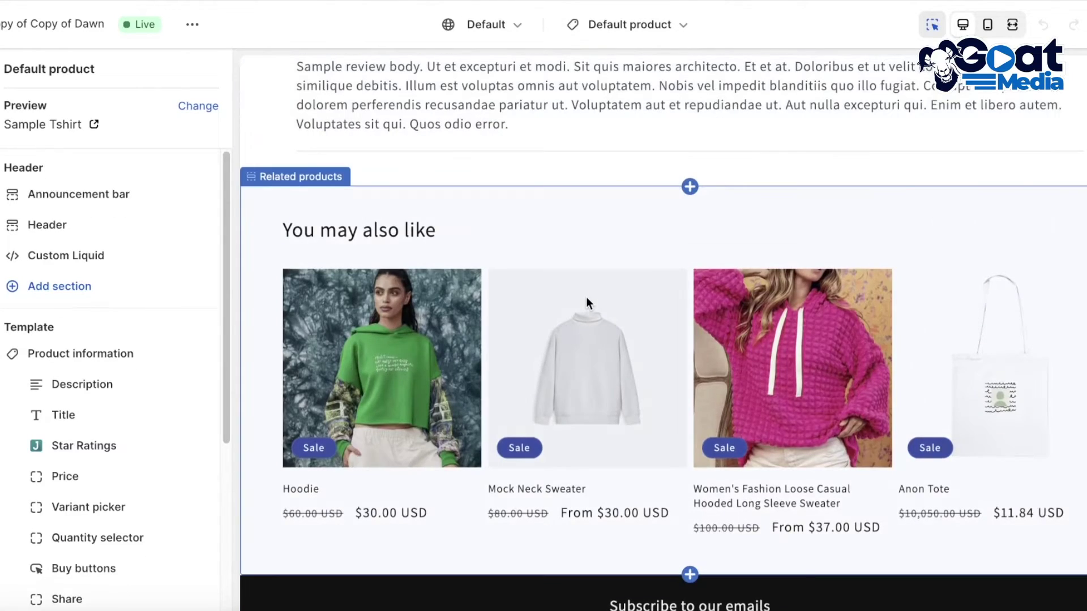
left_click(800, 384)
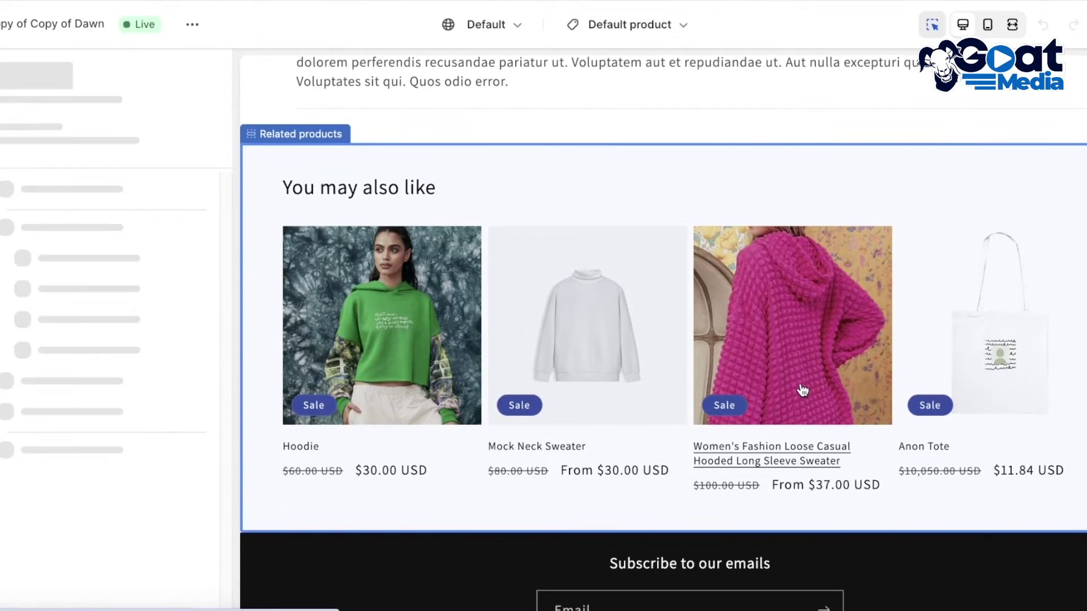
scroll(932, 339, "down", 6)
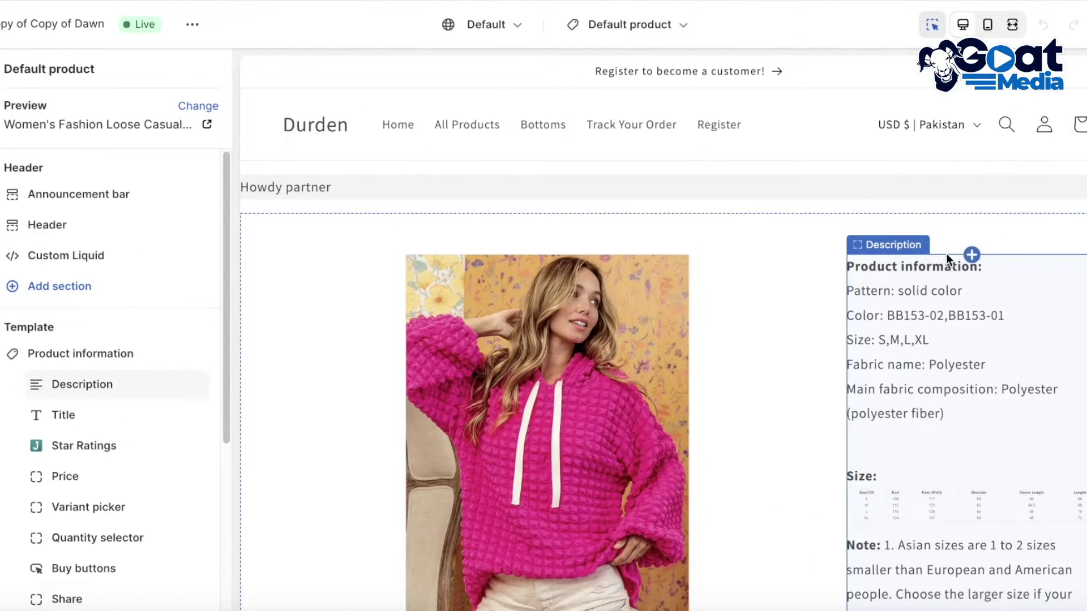
Step: Delete the Description block from the product information section
left_click(956, 359)
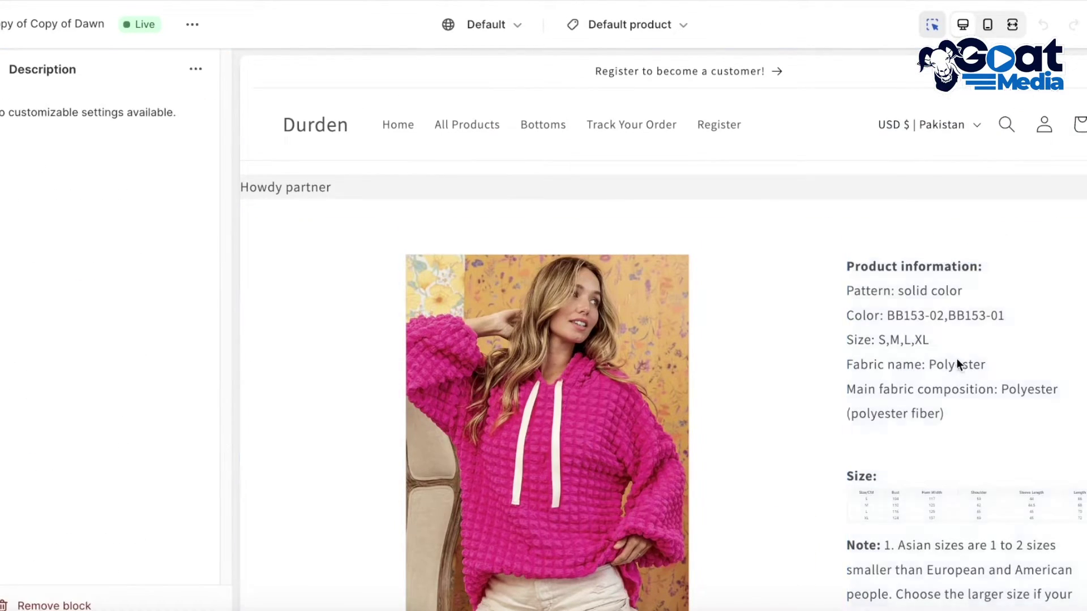
scroll(906, 373, "down", 10)
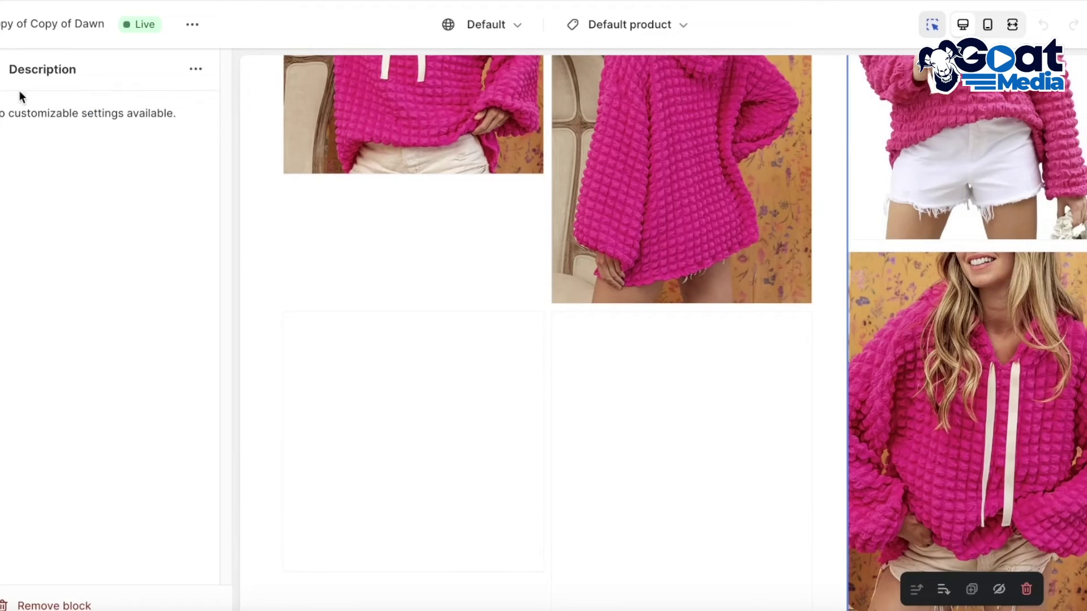
left_click(4, 69)
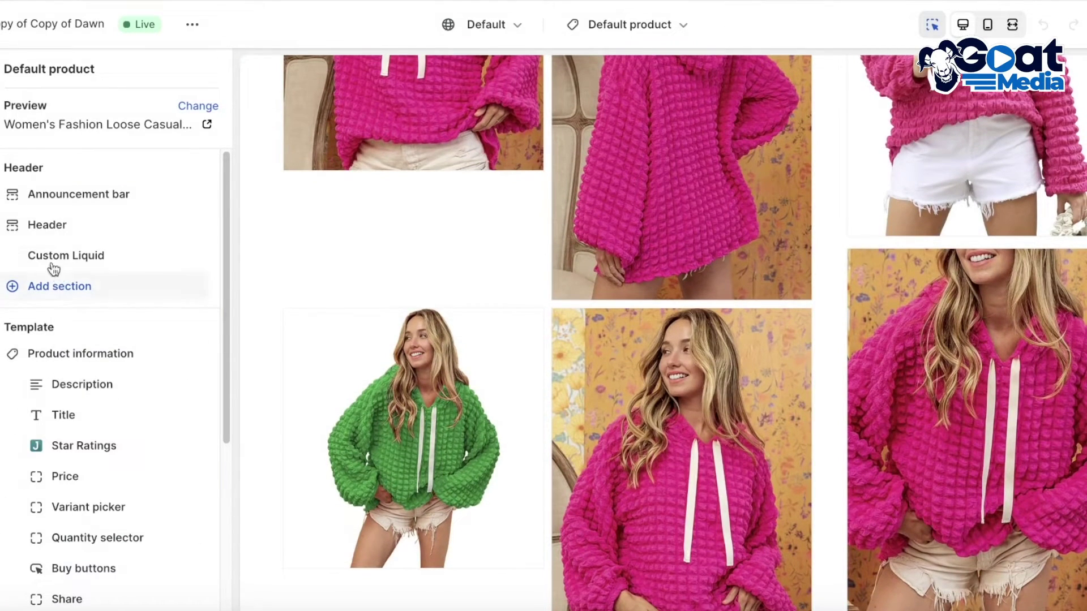
scroll(116, 288, "down", 2)
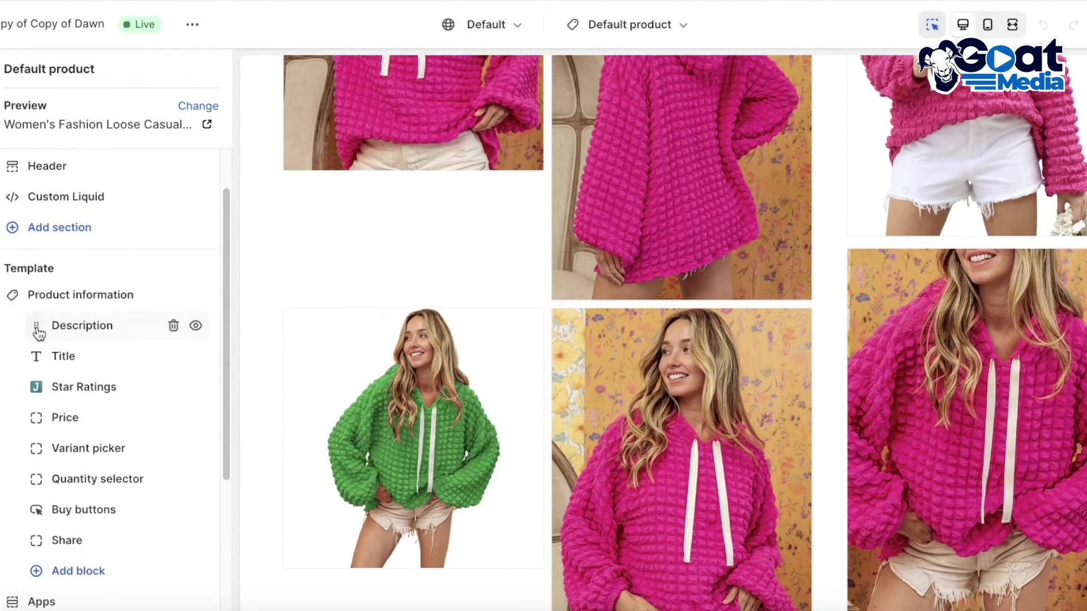
left_click(173, 326)
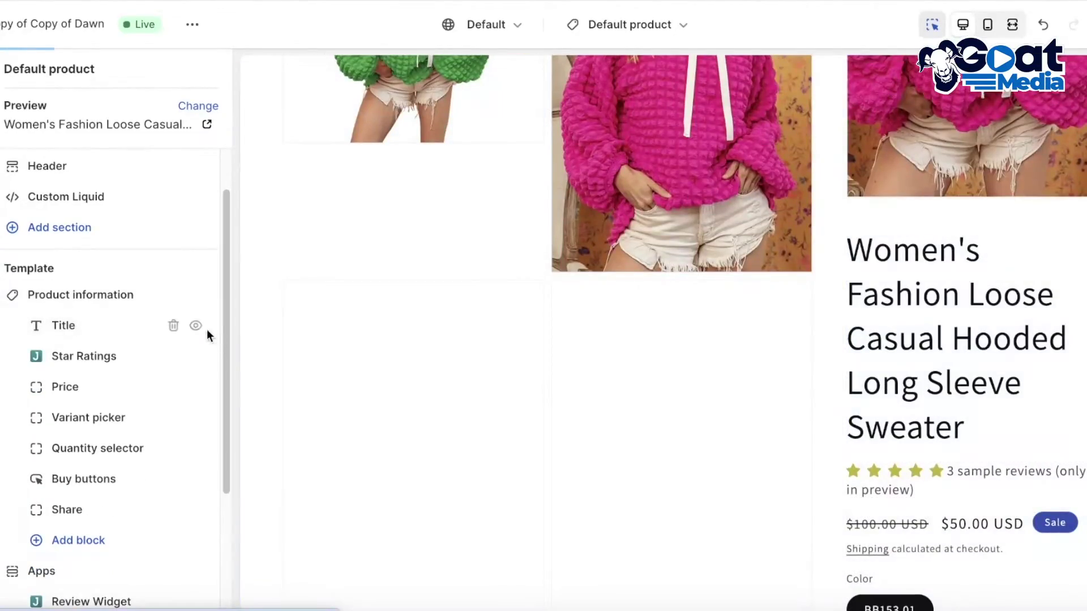
scroll(77, 342, "up", 2)
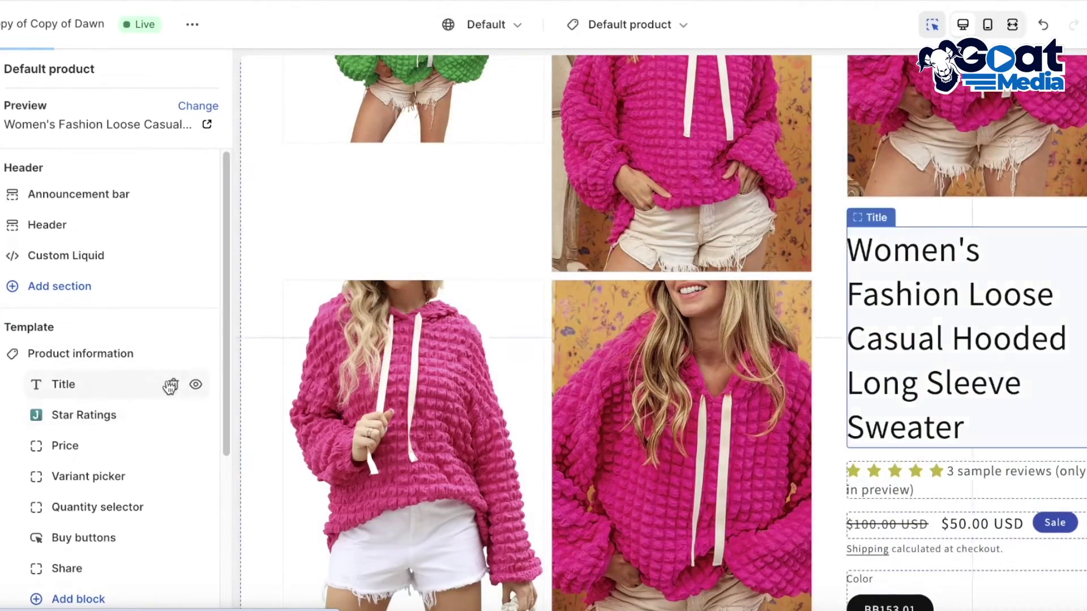
scroll(894, 359, "up", 4)
scroll(899, 368, "down", 5)
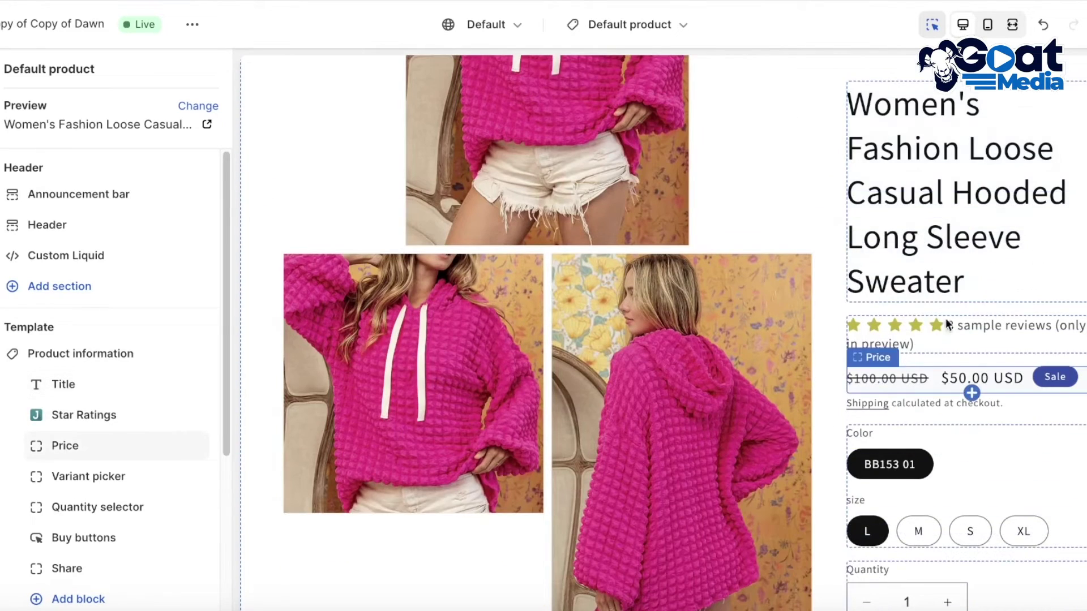
scroll(85, 427, "down", 5)
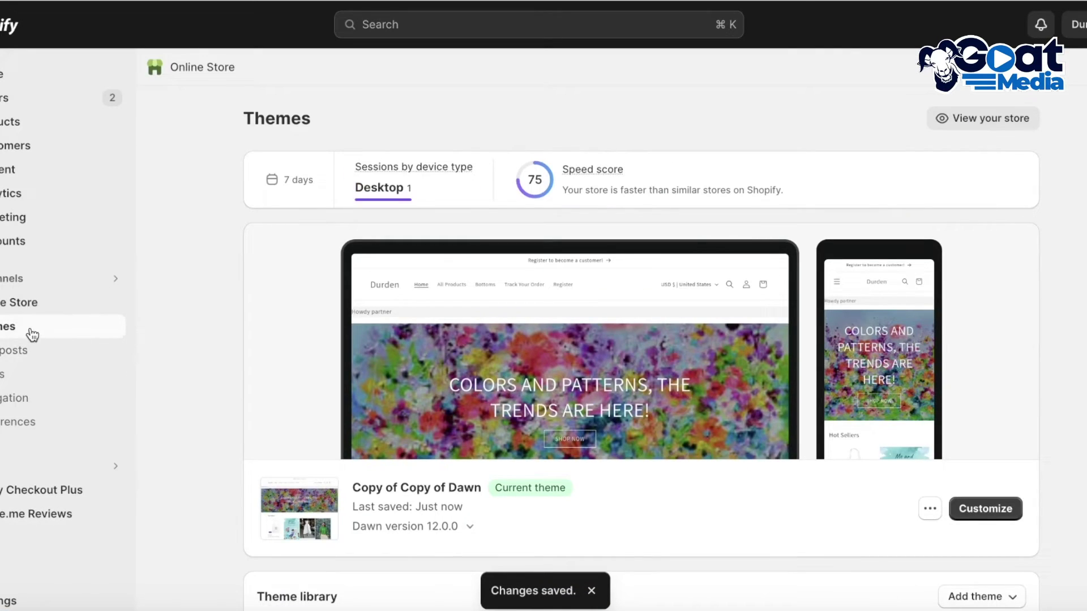
Step: On the live storefront, open the pink hooded sweater's page and find its empty Customer Reviews section
left_click(112, 305)
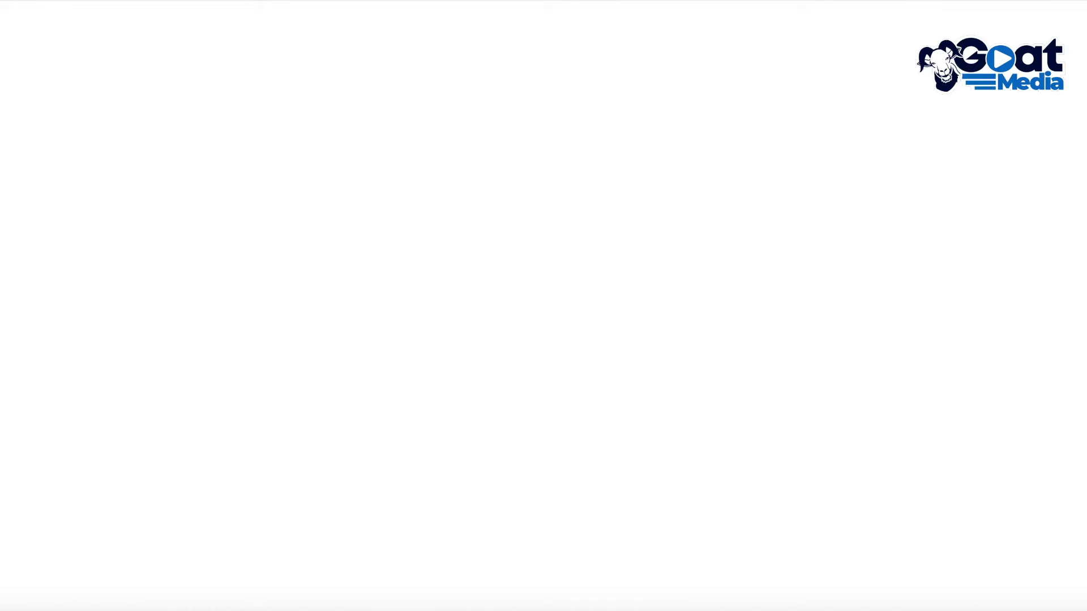
scroll(604, 368, "down", 10)
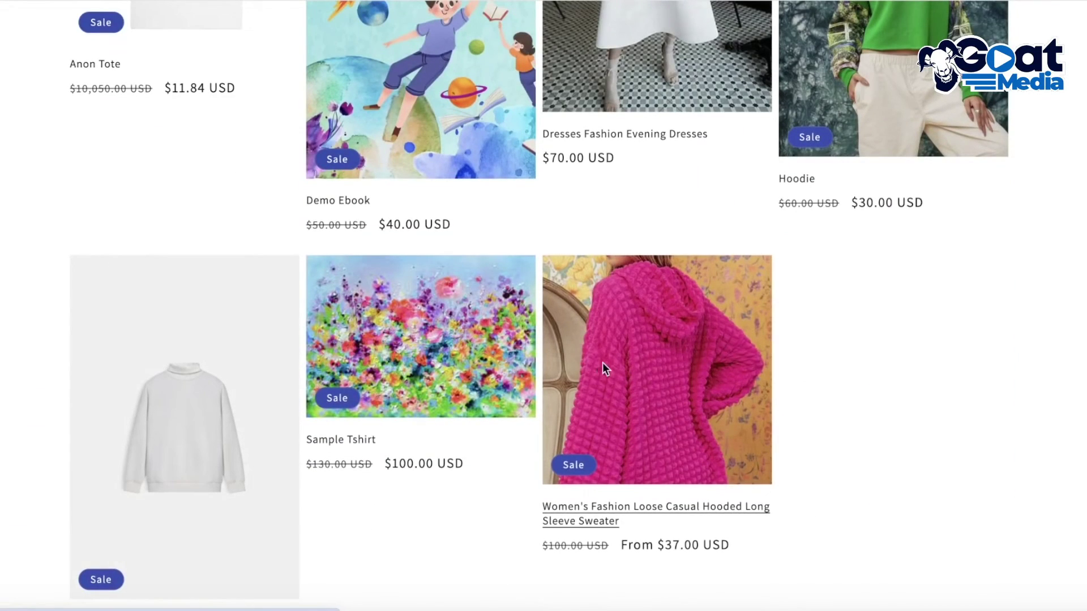
left_click(604, 368)
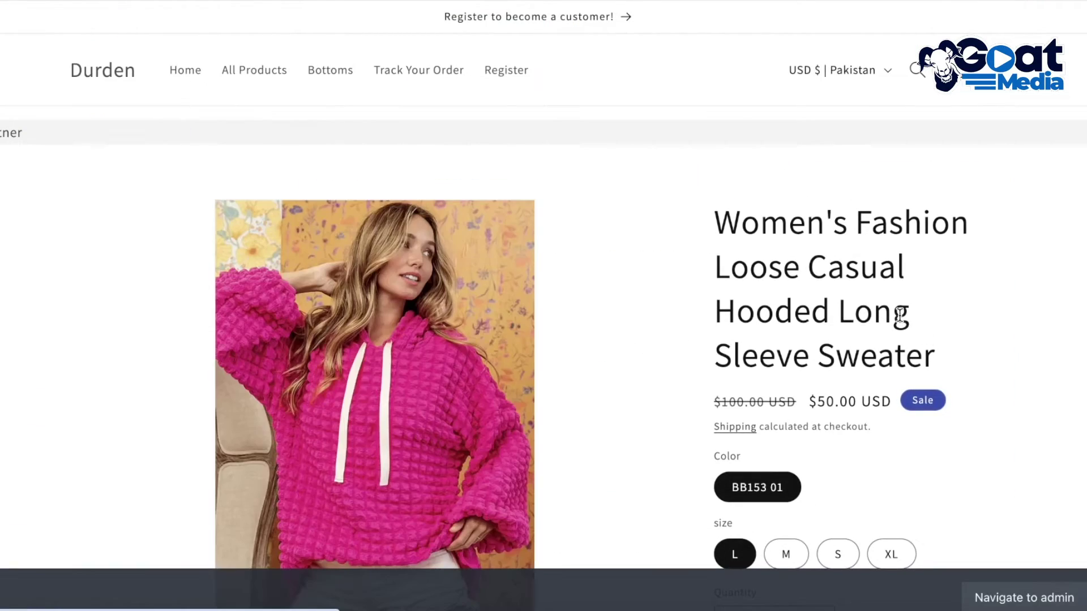
scroll(899, 314, "down", 5)
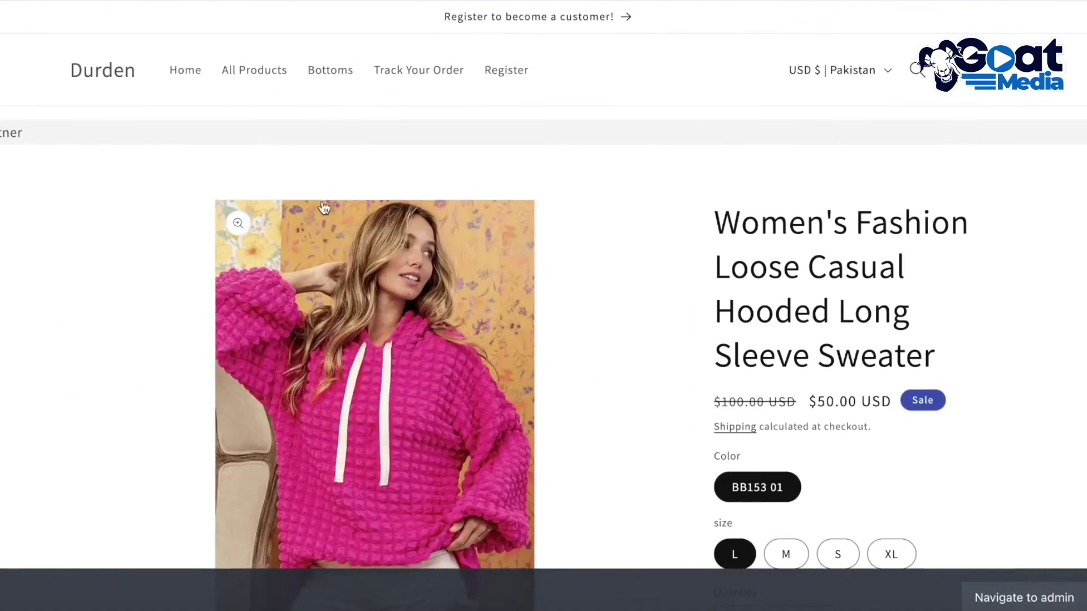
scroll(346, 232, "down", 6)
scroll(308, 242, "down", 7)
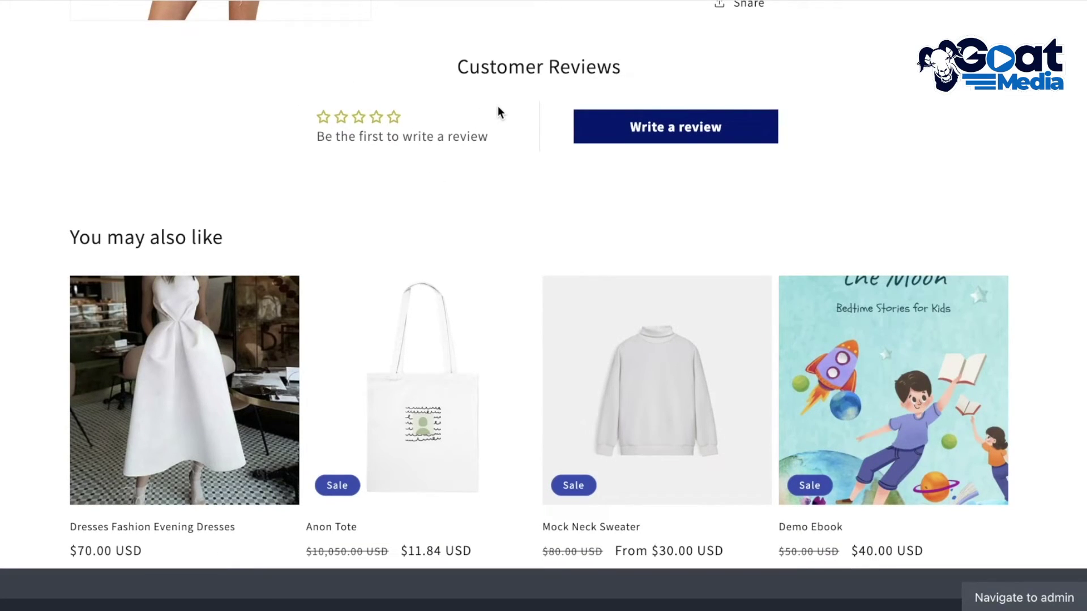
Step: Open the sweater's review form and give it a 4-star rating
left_click(701, 136)
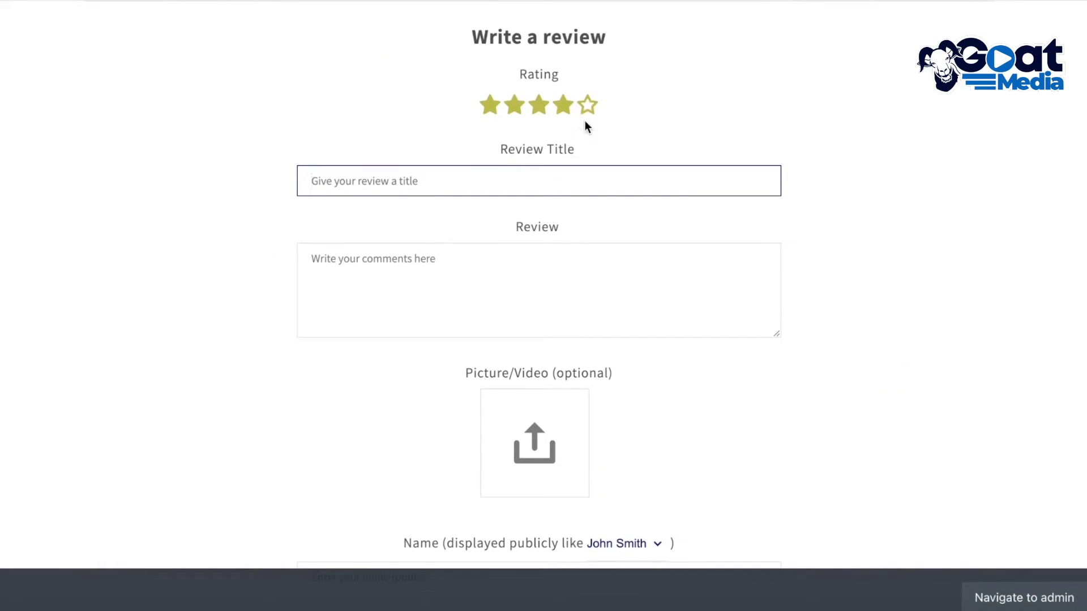
scroll(586, 124, "up", 20)
scroll(887, 165, "down", 18)
scroll(702, 328, "down", 12)
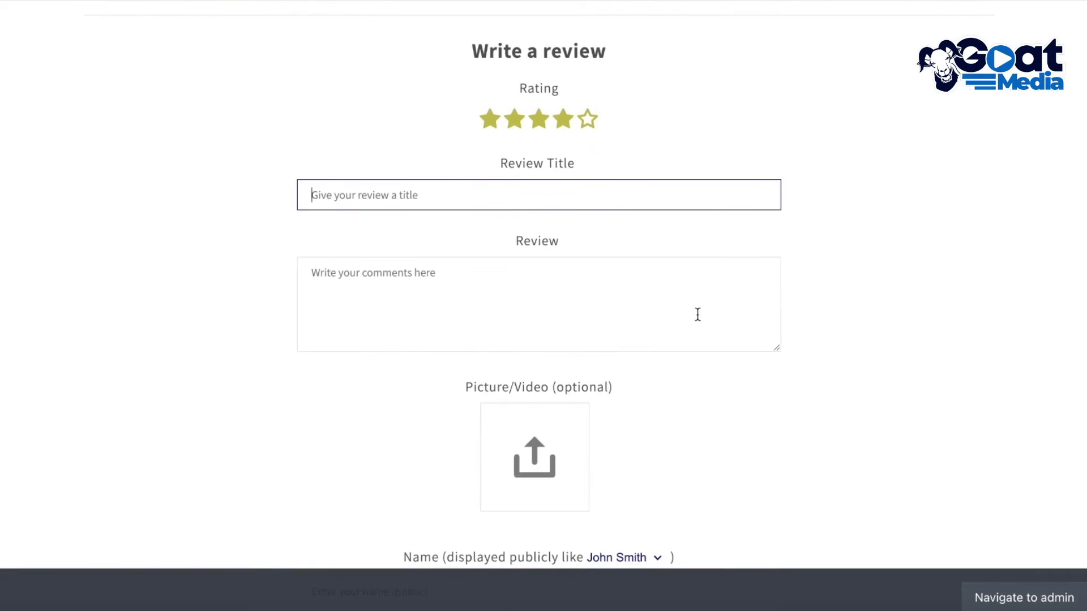
left_click(581, 237)
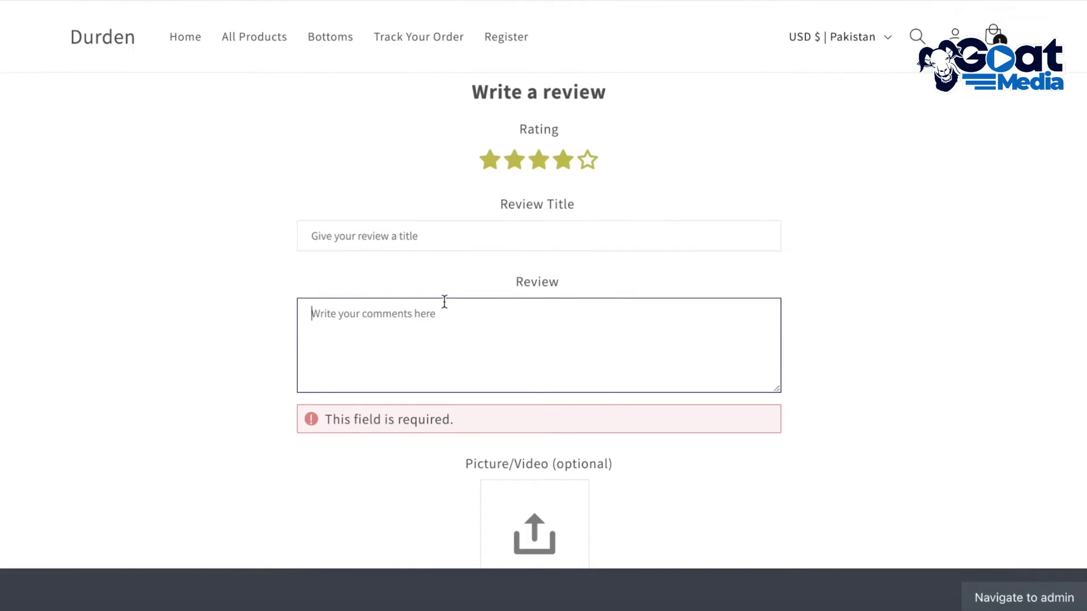
type("4")
scroll(529, 337, "down", 10)
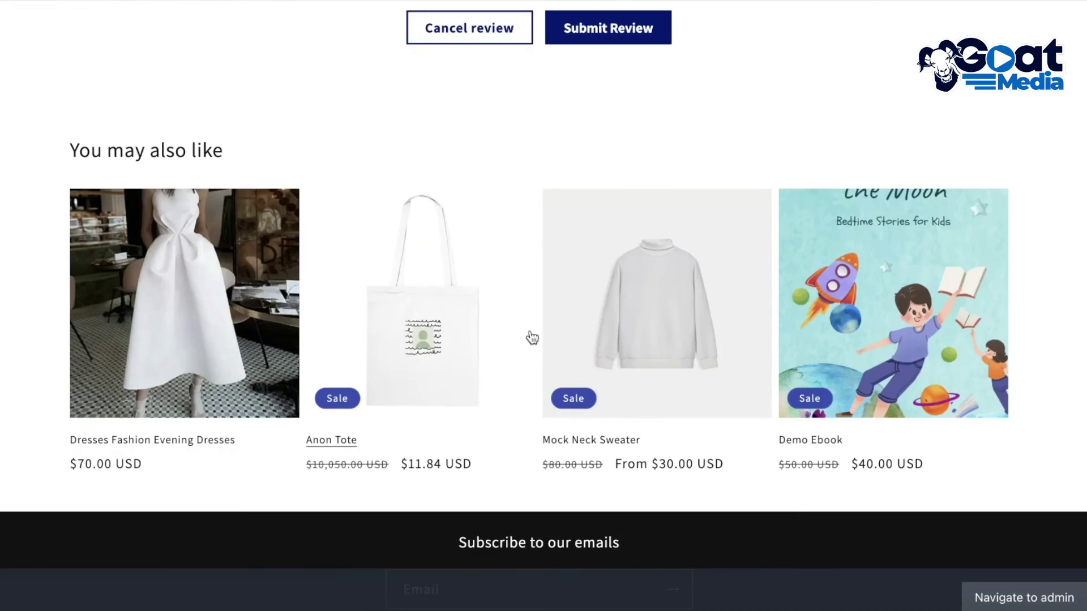
Step: Fill in the review text, reviewer name and e-mail, then submit the test review
left_click(575, 34)
type("asfdgfh")
key("Tab")
type("we")
left_click(650, 484)
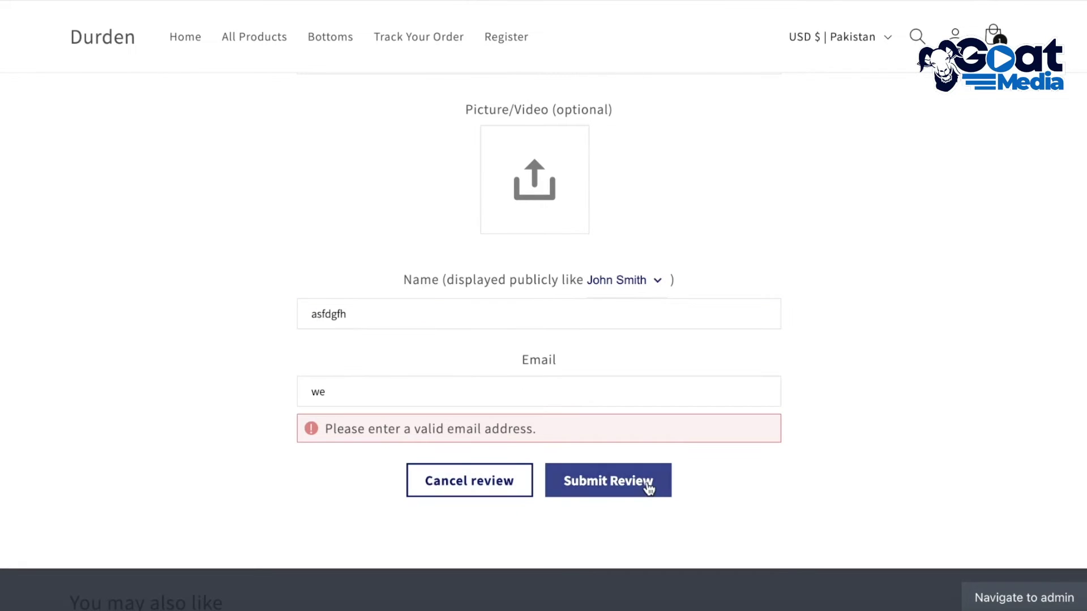
left_click(490, 400)
left_click(462, 432)
left_click(614, 450)
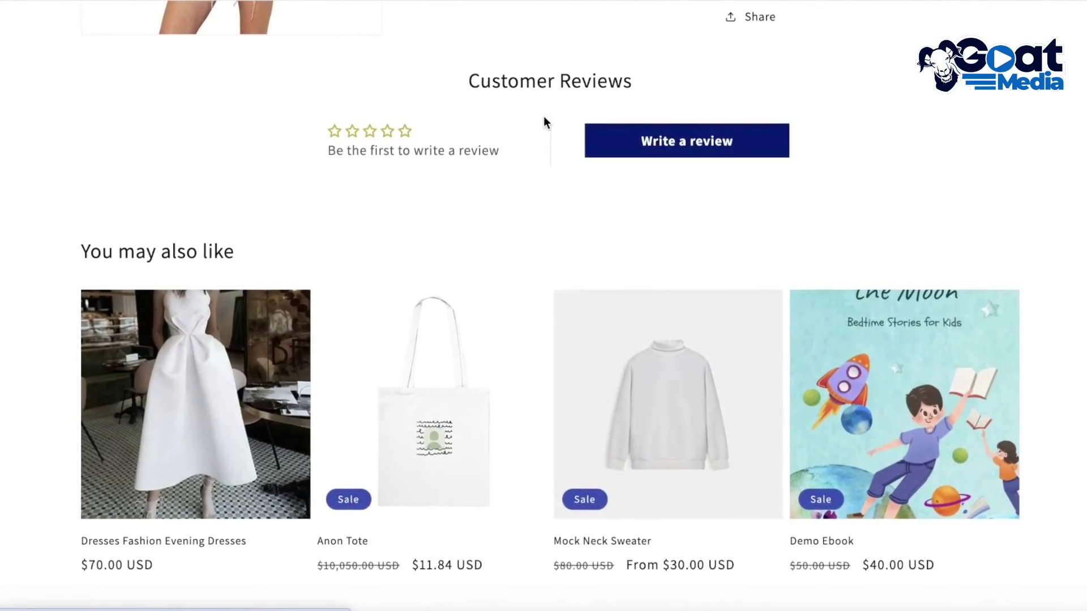
Step: In Judge.me Manage Reviews, select the new sweater review plus one other and publish both
left_click(94, 488)
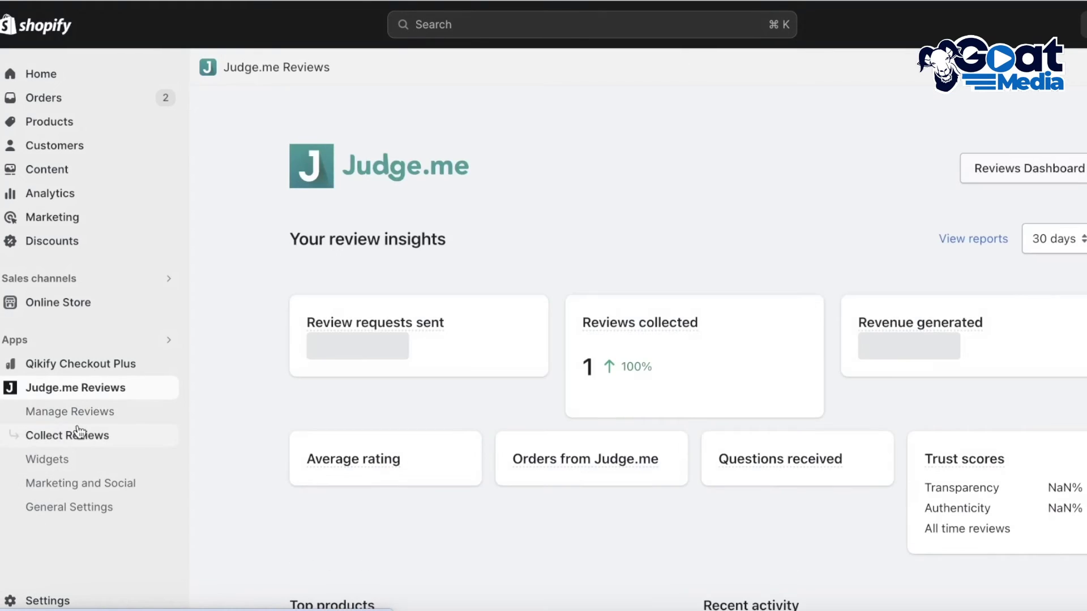
left_click(76, 413)
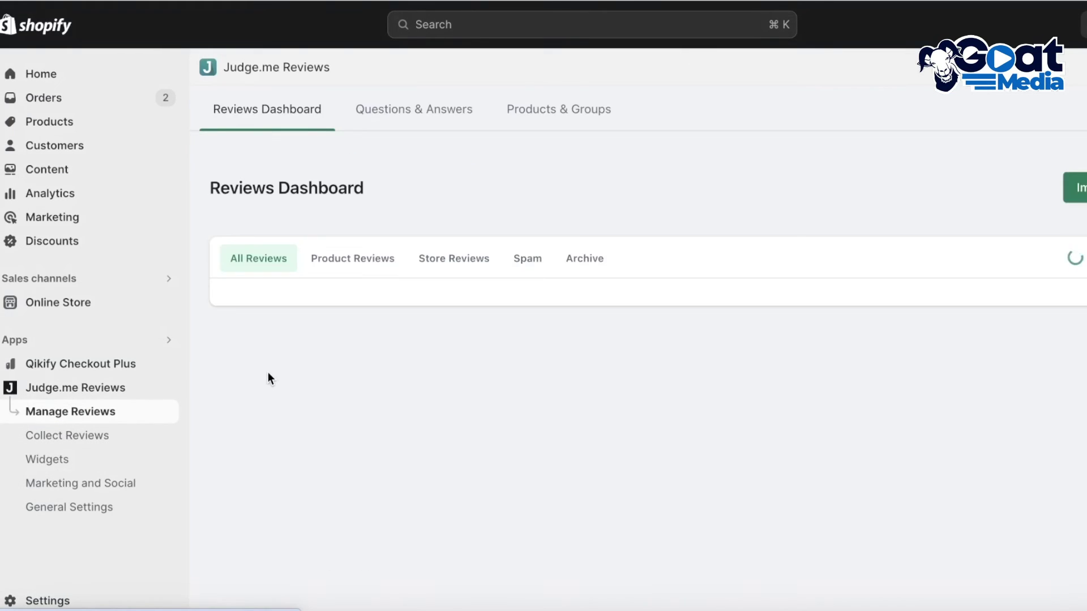
scroll(509, 348, "down", 2)
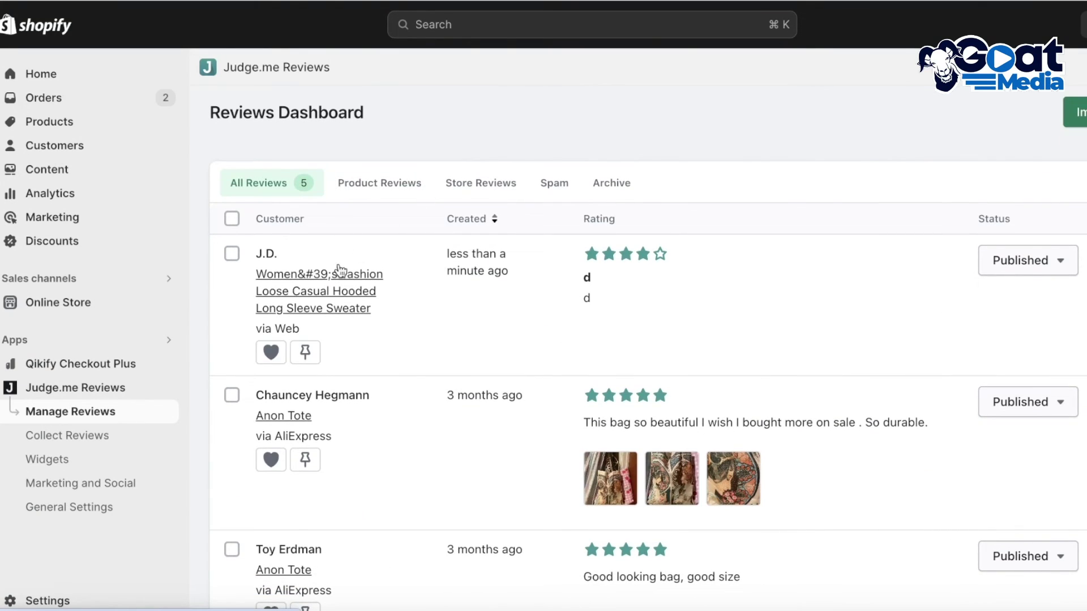
scroll(340, 269, "down", 1)
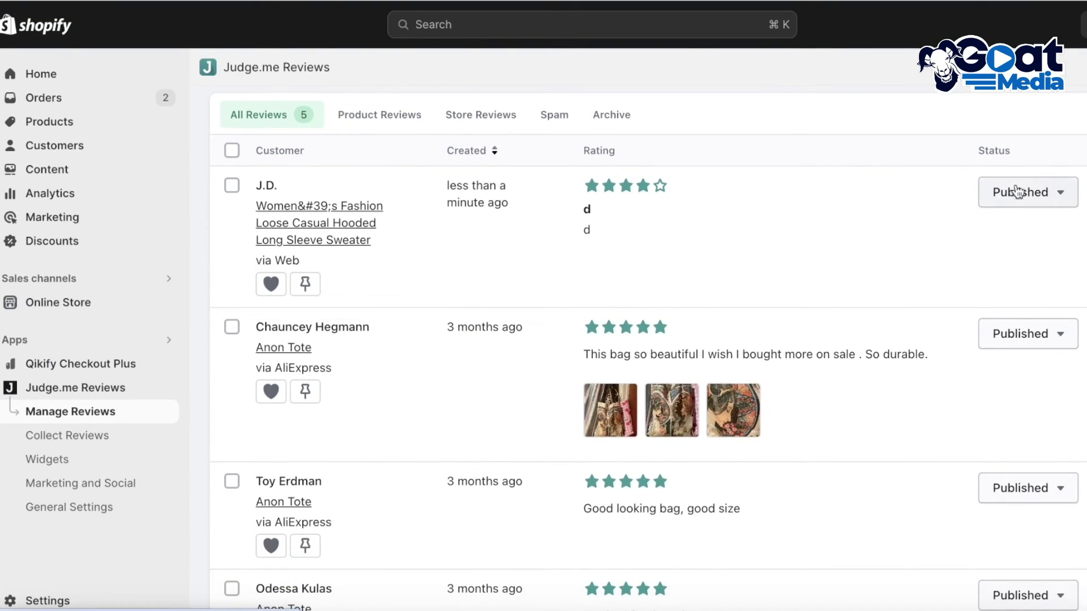
left_click(1010, 193)
left_click(1007, 196)
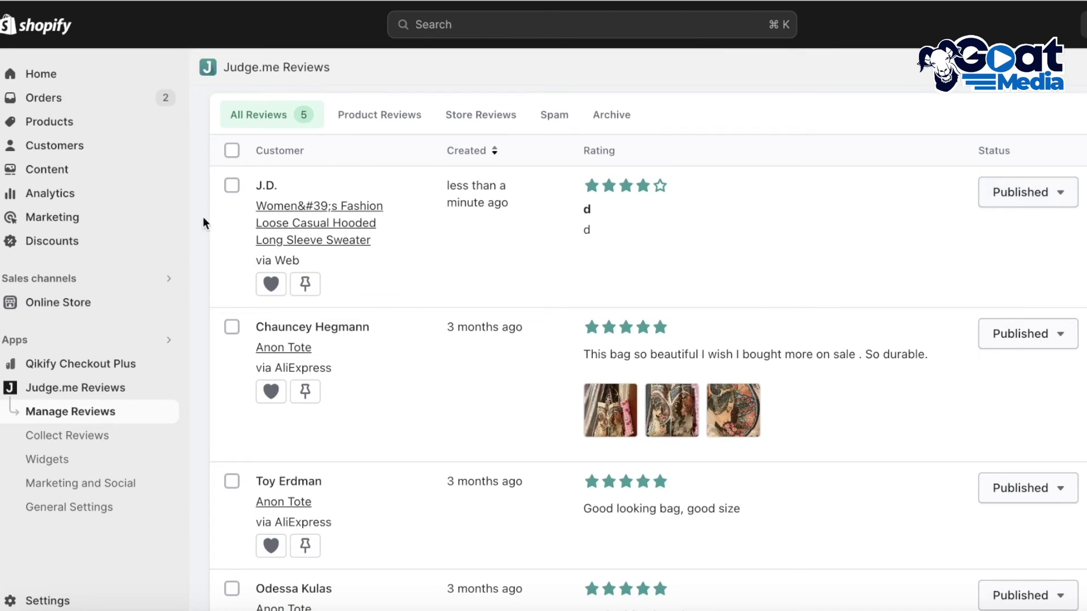
left_click(231, 186)
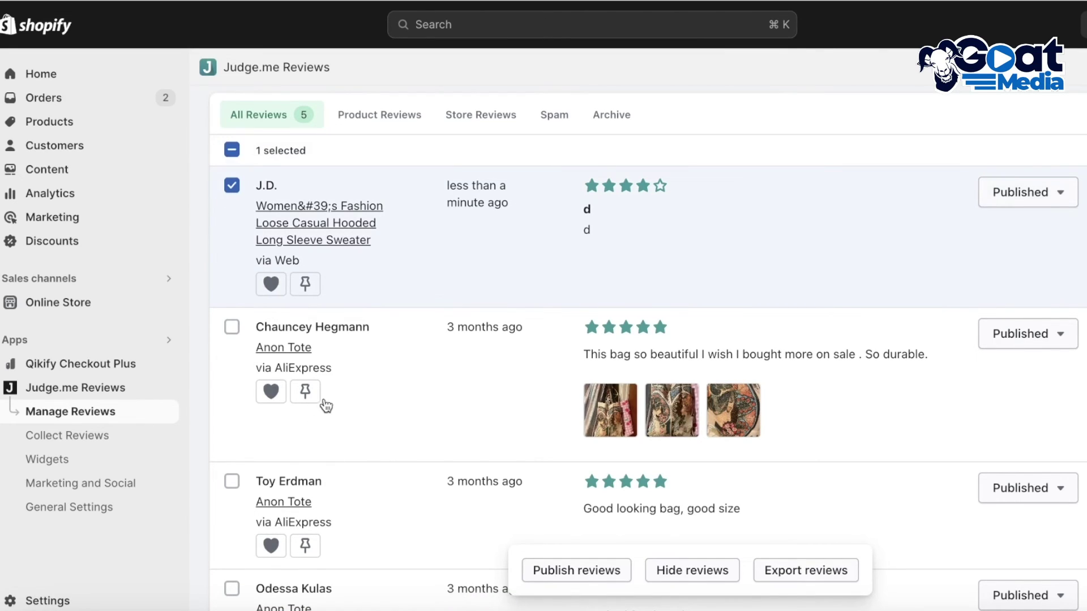
left_click(230, 328)
left_click(606, 583)
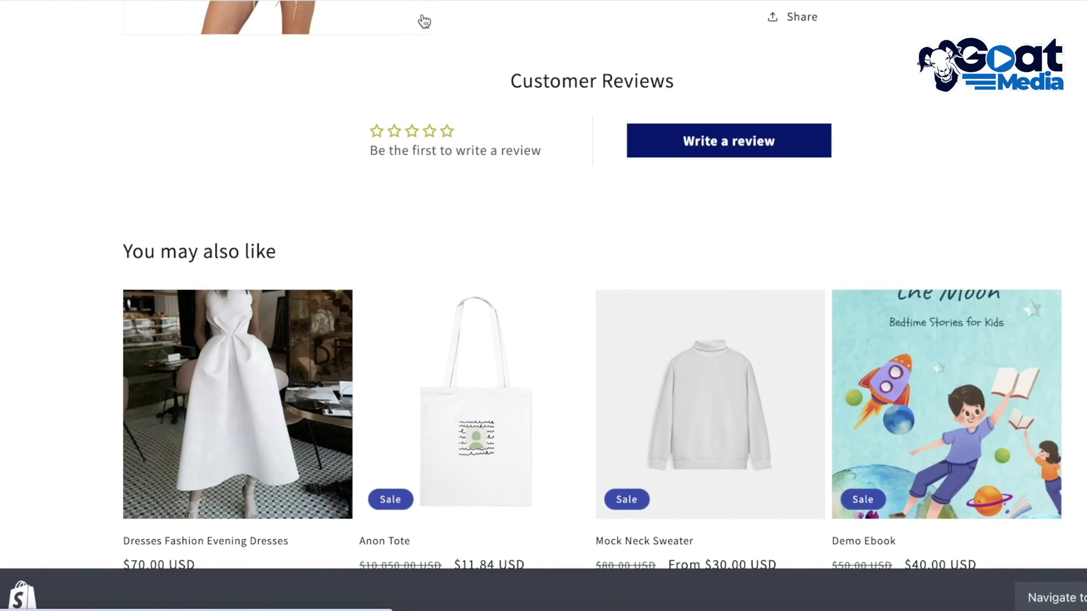
Step: Scroll the reloaded sweater page, which now shows four stars and 1 review
scroll(510, 160, "down", 5)
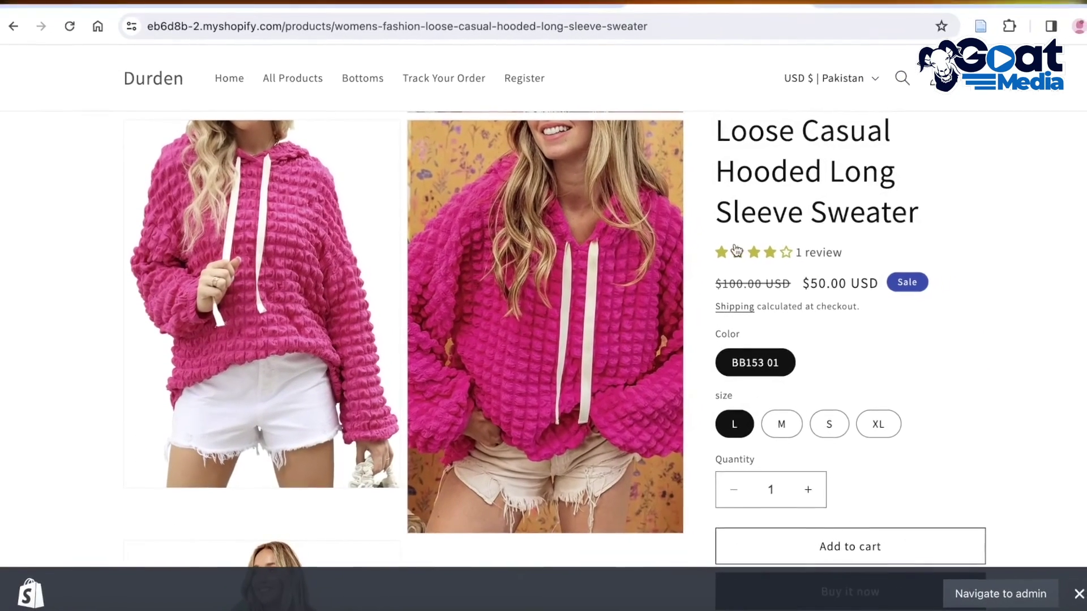